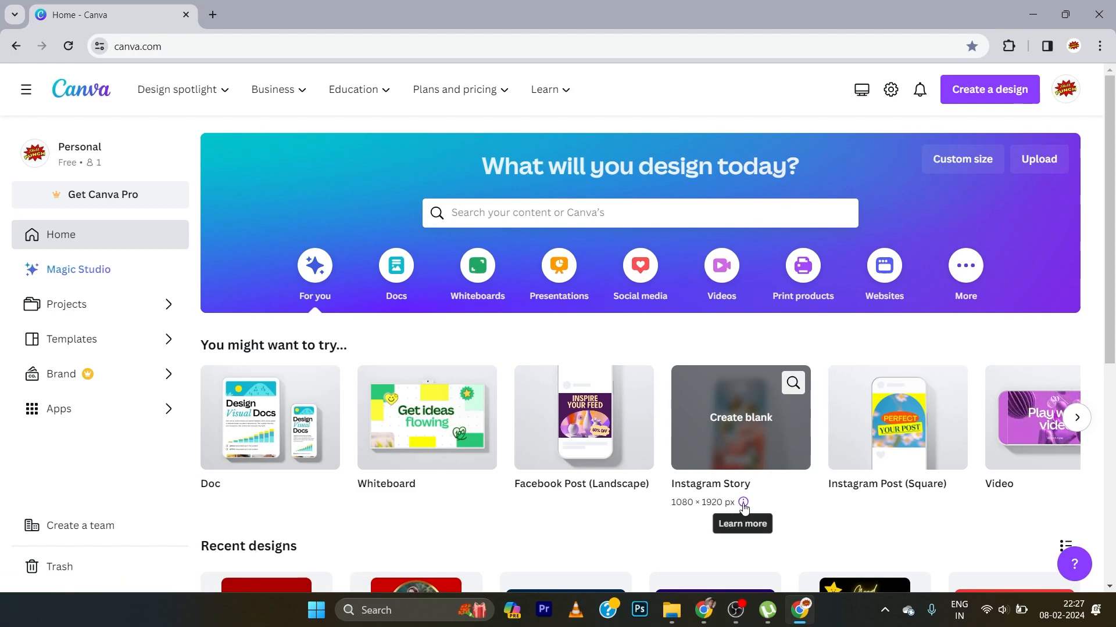
Create a blank 1080 × 1920 px Instagram Story design.
left_click(742, 503)
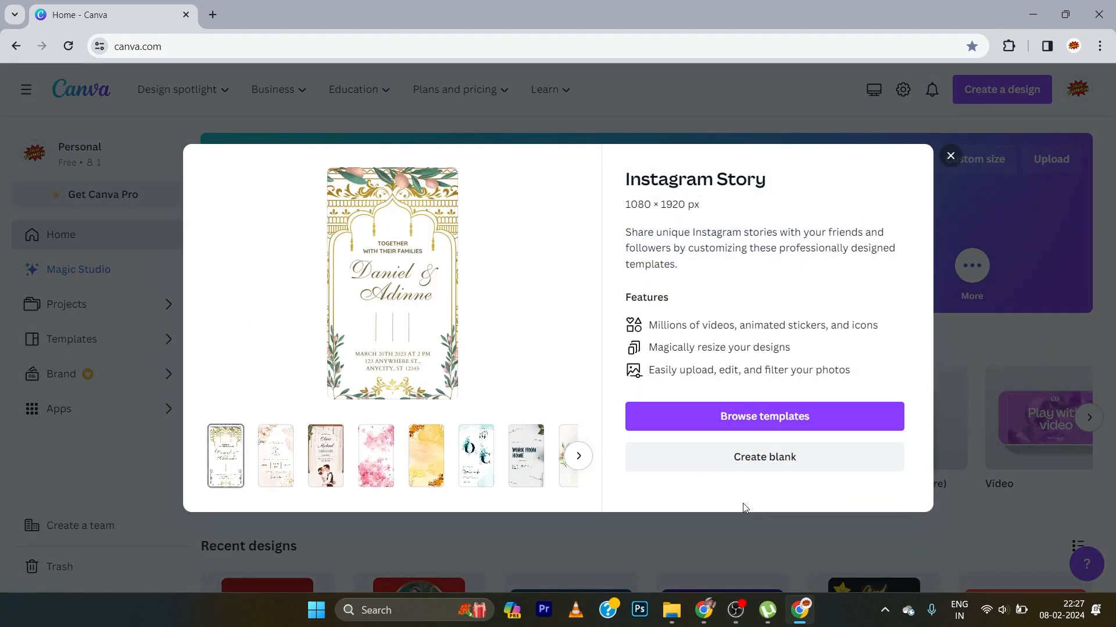
left_click(758, 457)
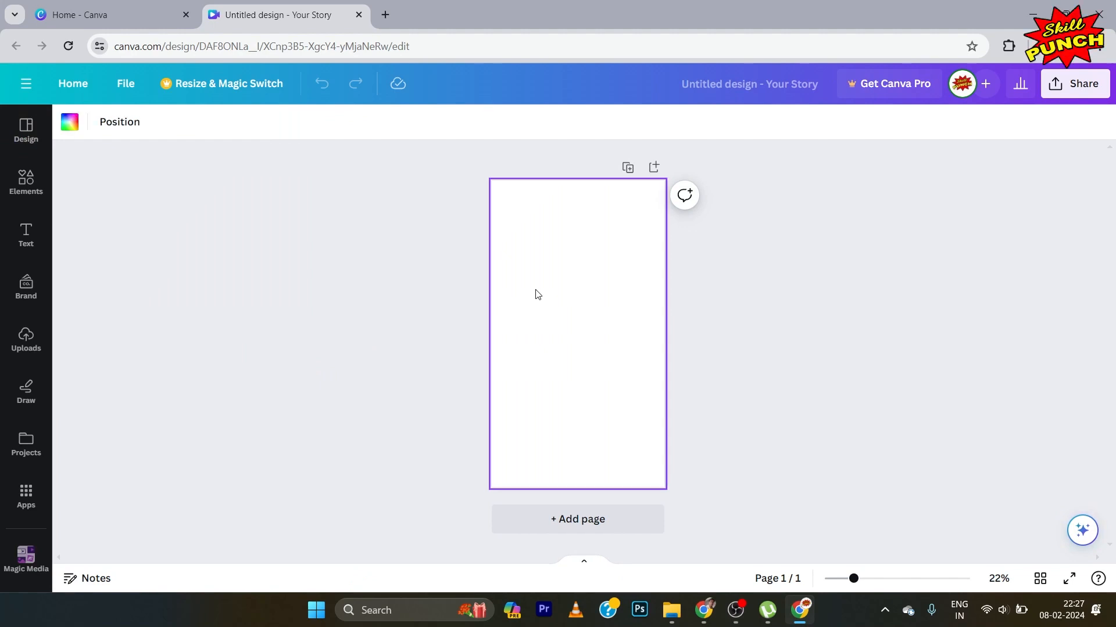
Fill the page background with the default red-to-orange gradient and change its style to radial, spreading from the centre.
left_click(69, 122)
scroll(141, 363, "down", 2)
scroll(142, 362, "down", 1)
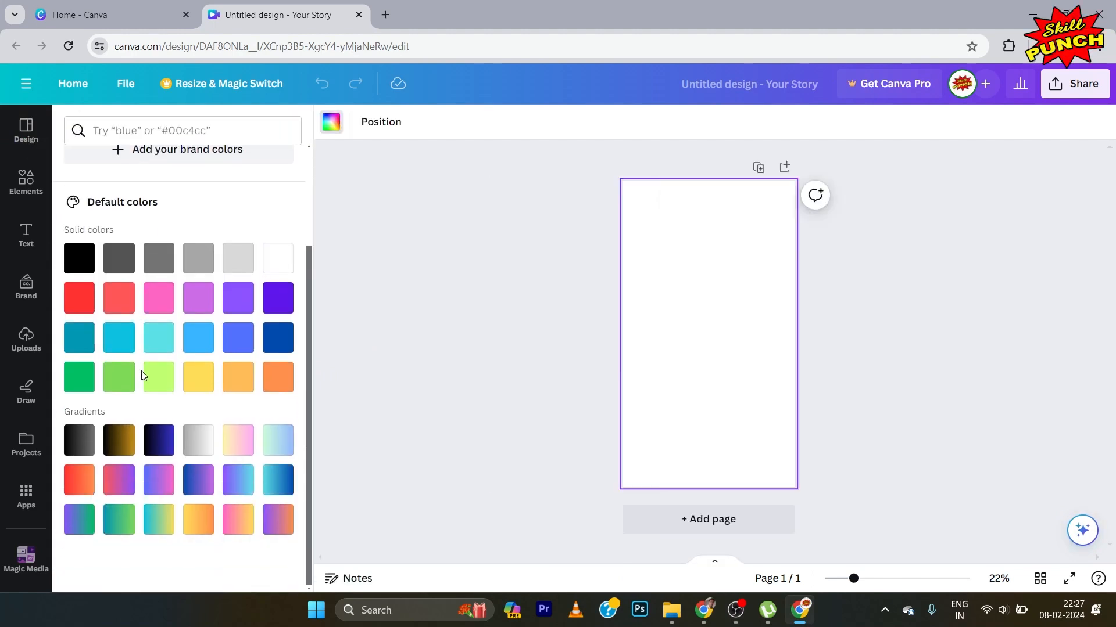
left_click(84, 479)
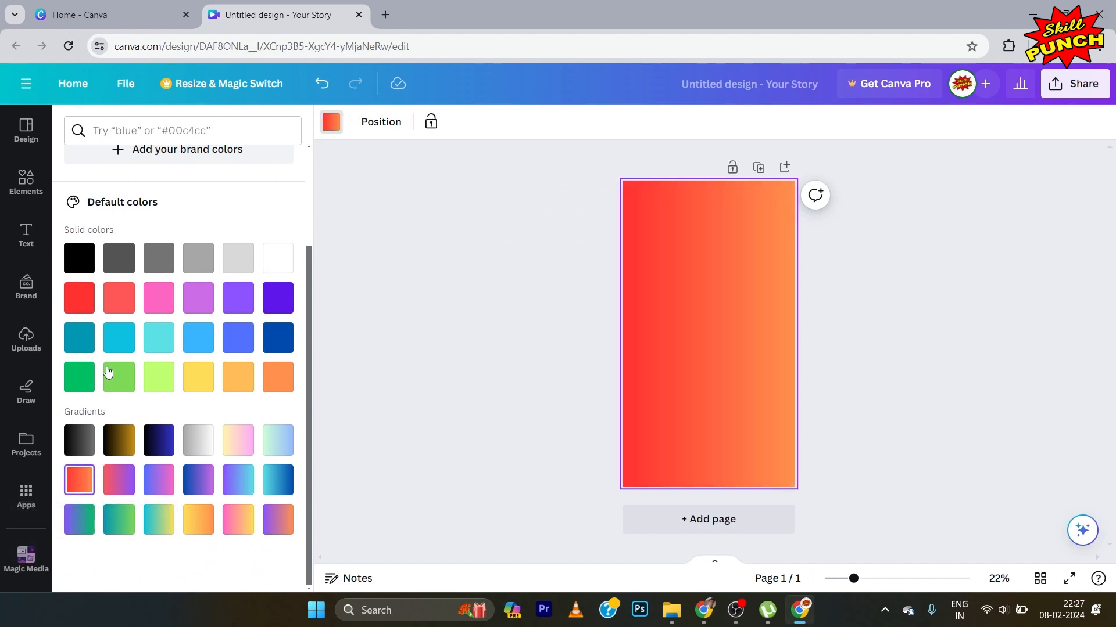
scroll(269, 302, "up", 3)
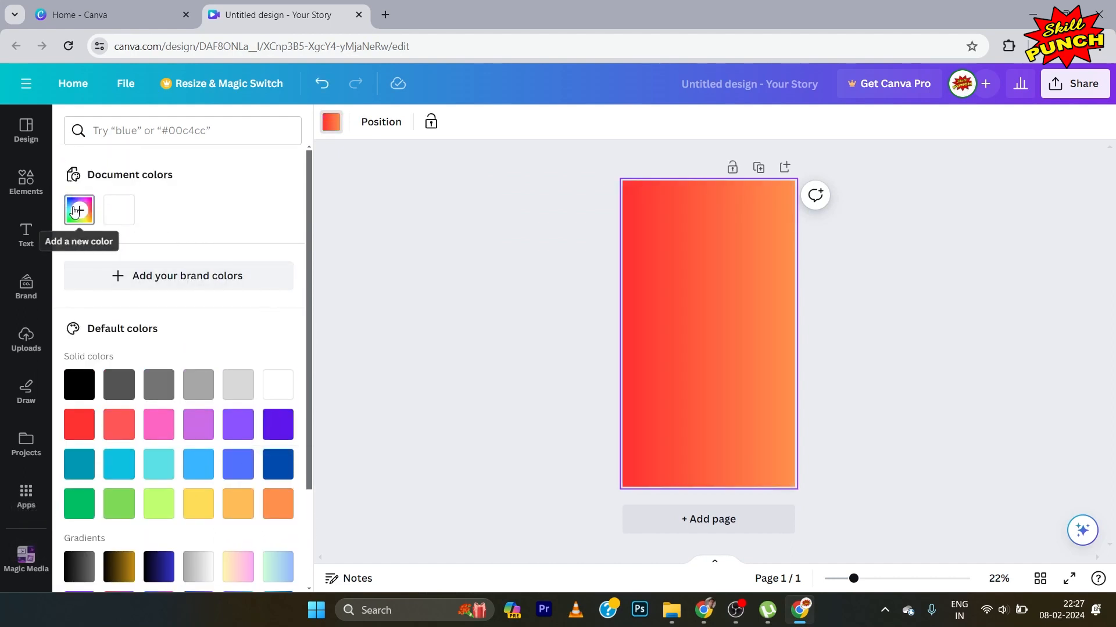
left_click(75, 214)
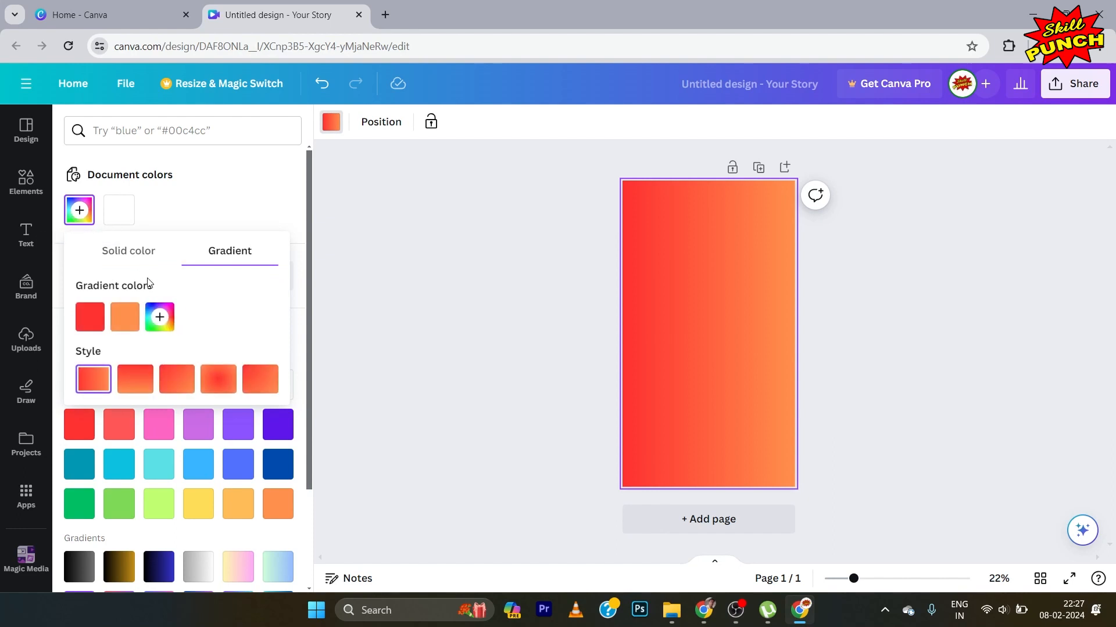
left_click(225, 383)
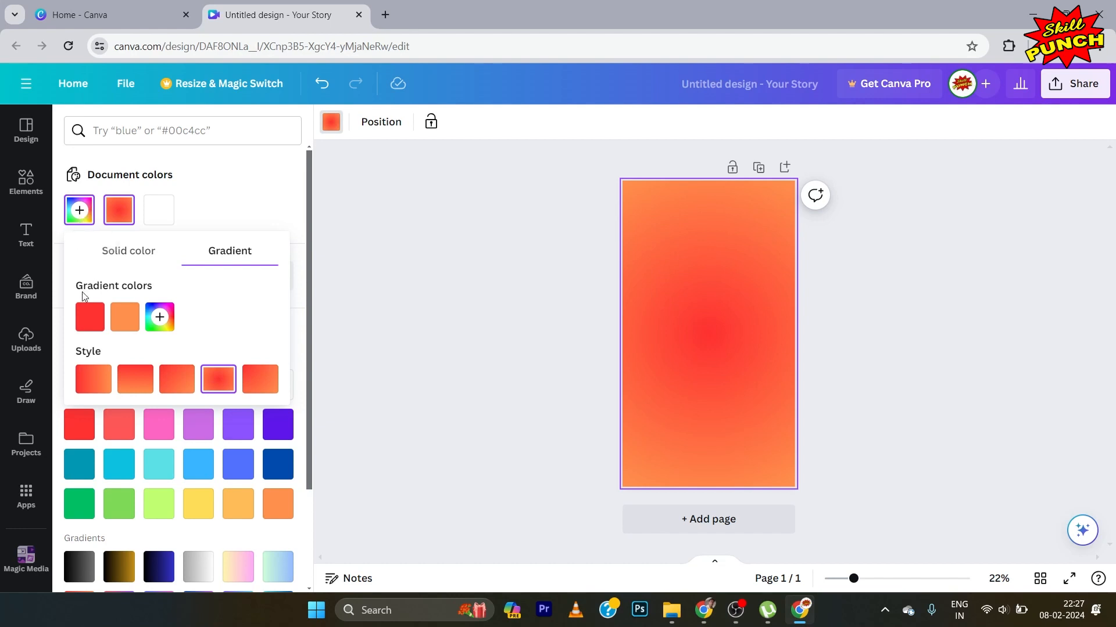
Change the gradient's outer orange colour to dark red #3B0000, keeping the bright red centre.
left_click(124, 323)
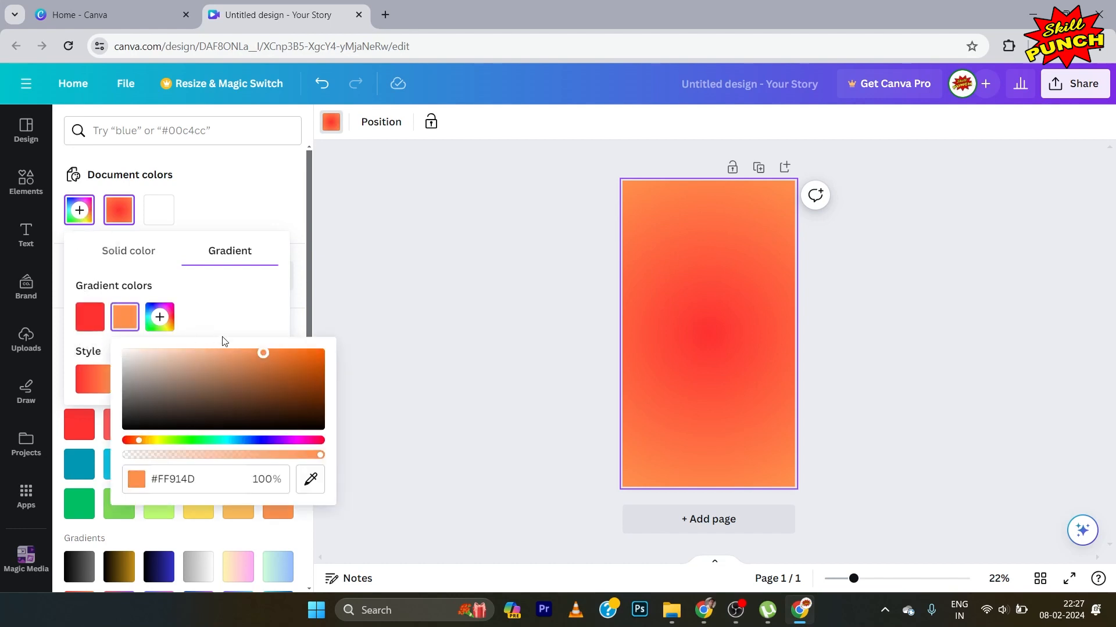
left_click(311, 479)
left_click(89, 320)
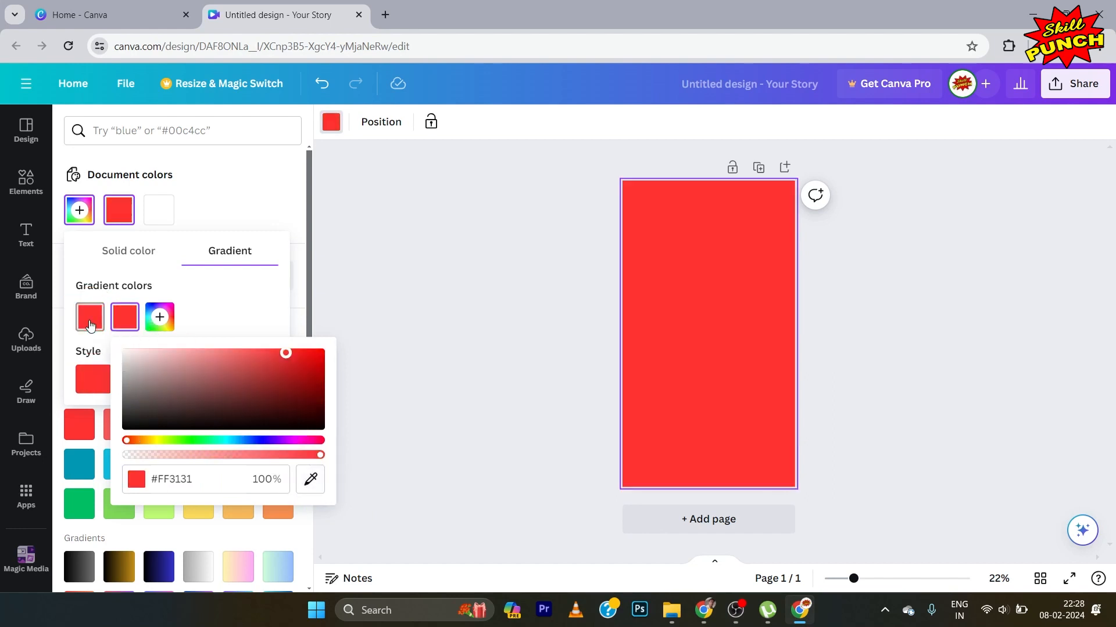
left_click_drag(287, 357, 344, 410)
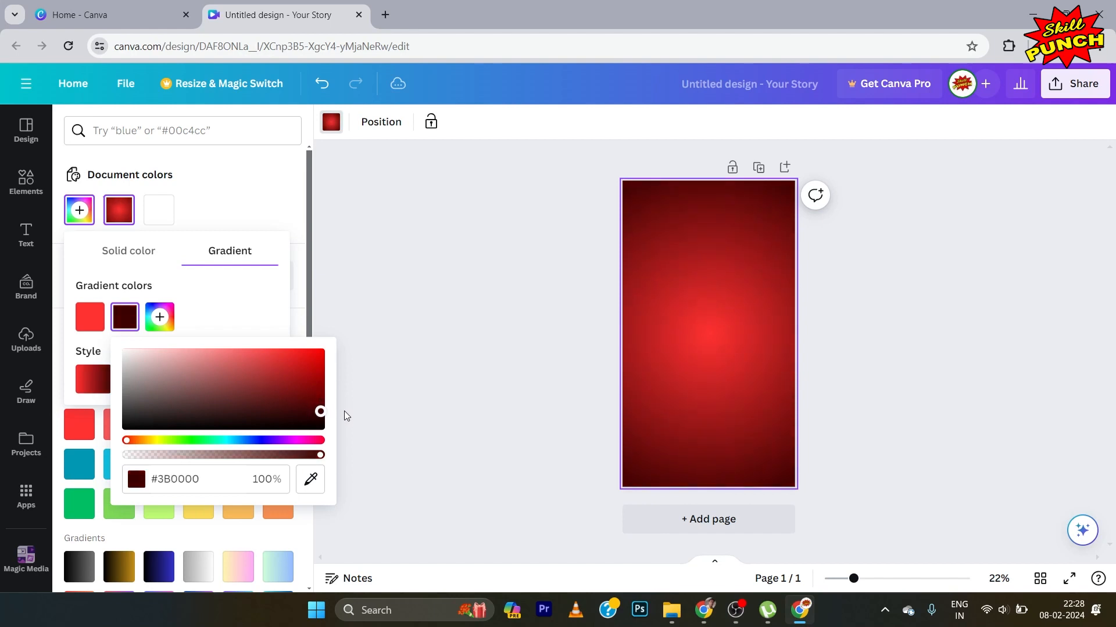
left_click(393, 300)
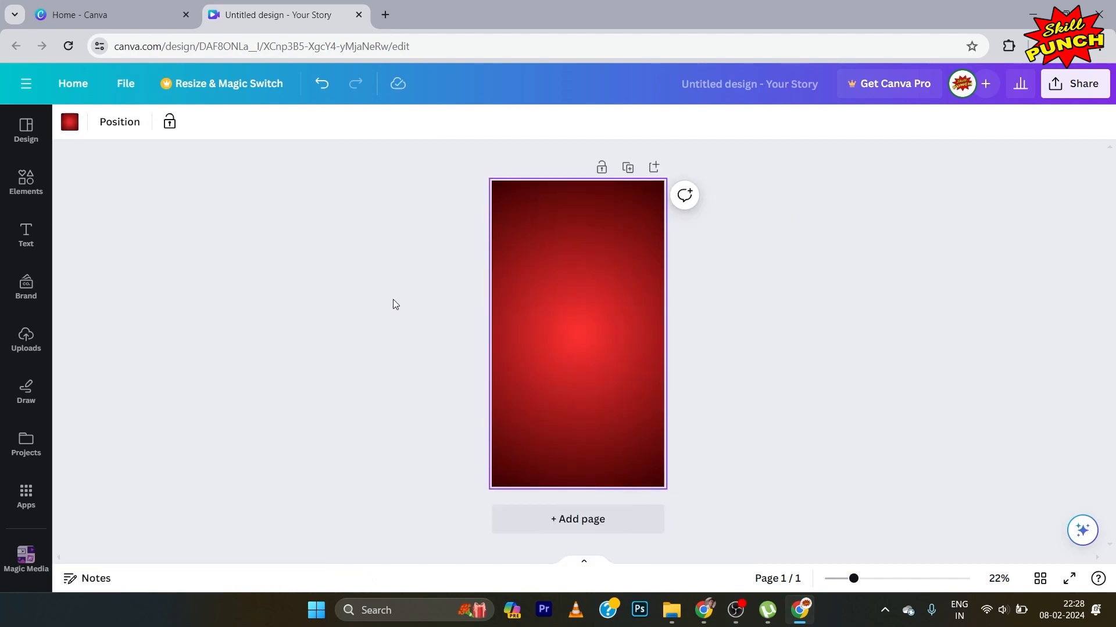
Search the element graphics for "fireworks" and add the free Fading Sparkler Stars sticker to the page.
left_click(35, 193)
type("fire")
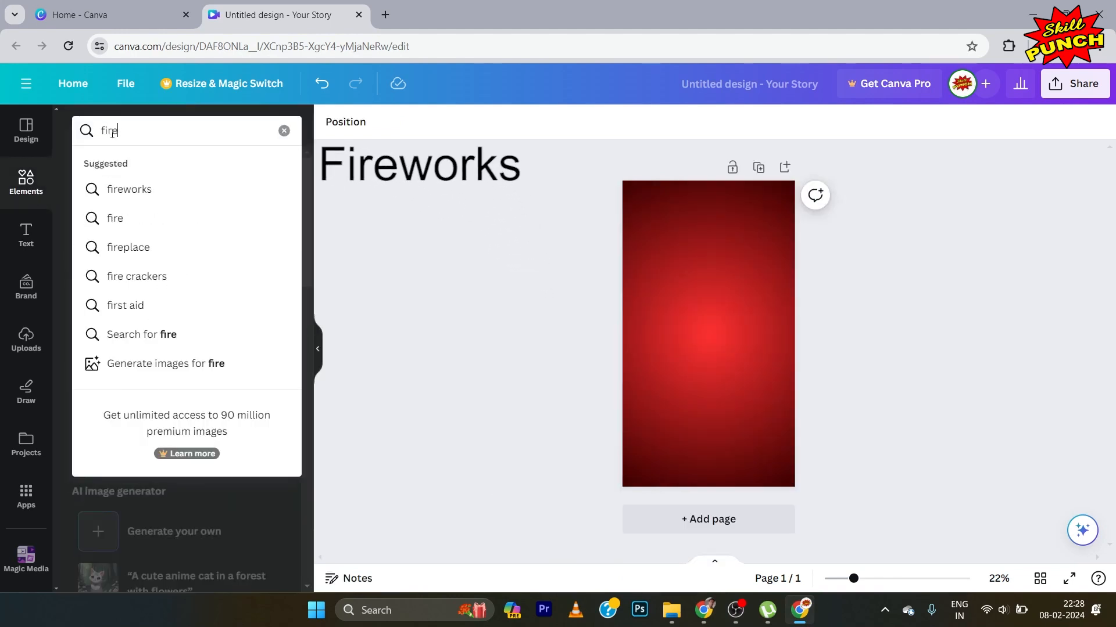
type("works")
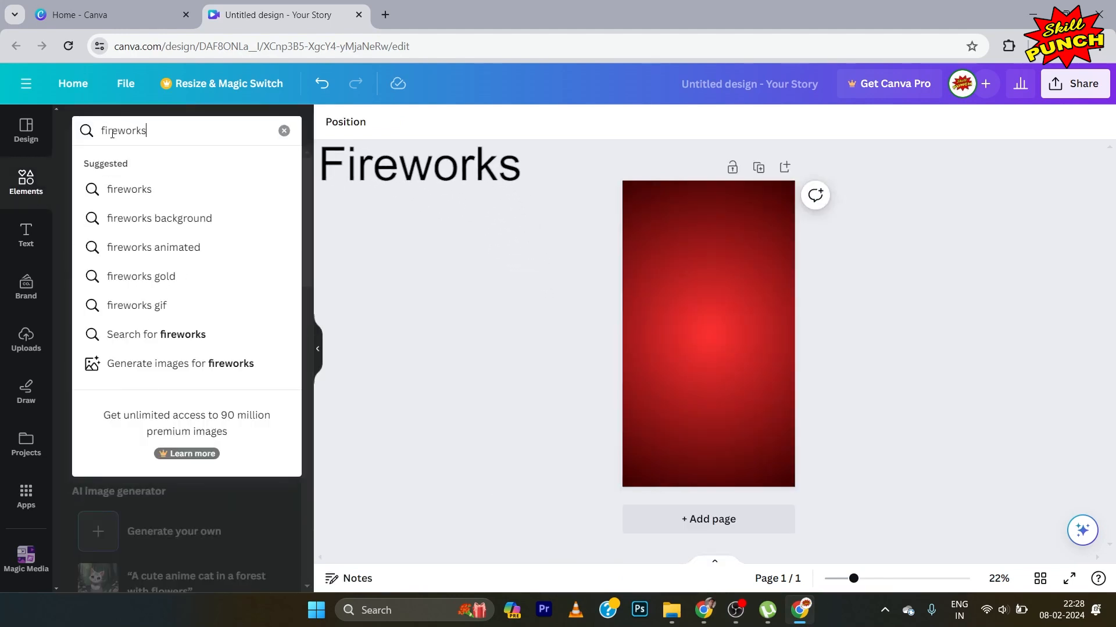
left_click(228, 337)
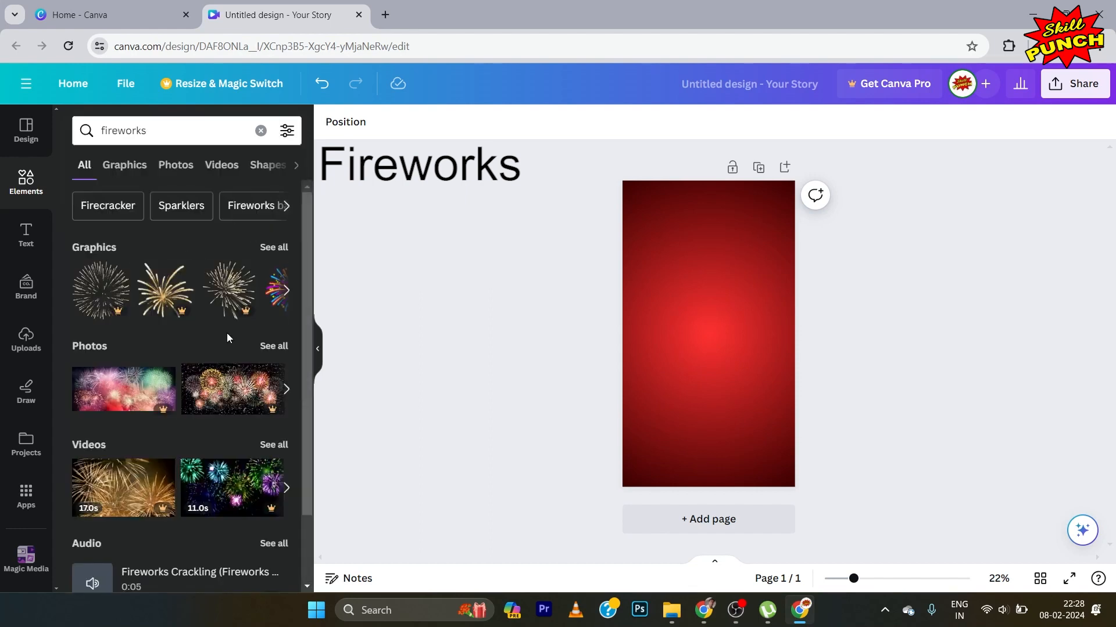
left_click(137, 169)
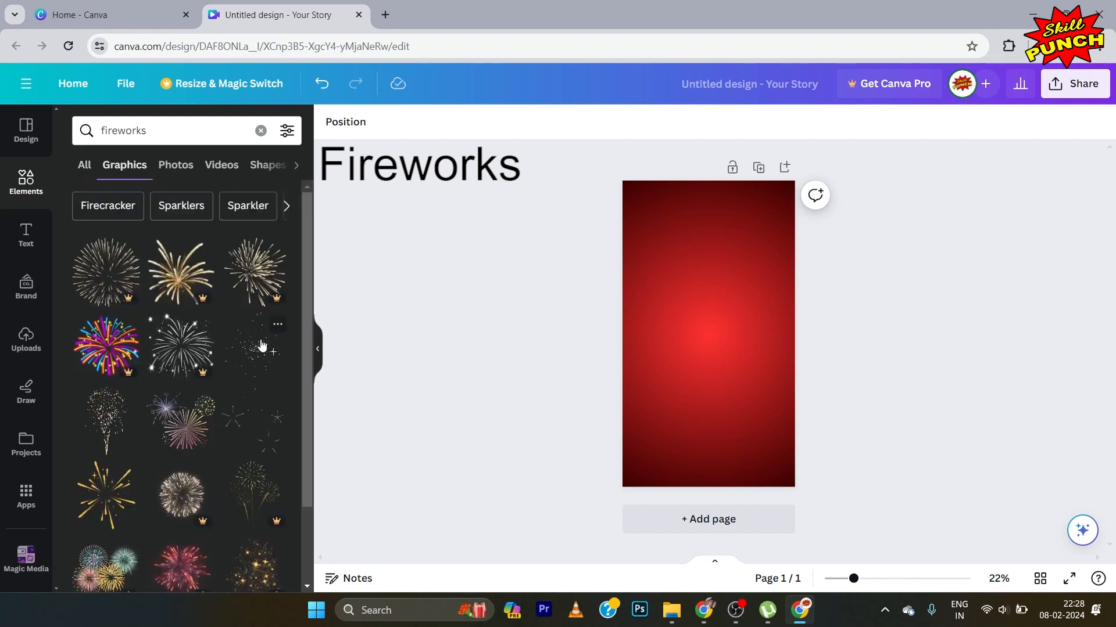
scroll(278, 327, "down", 2)
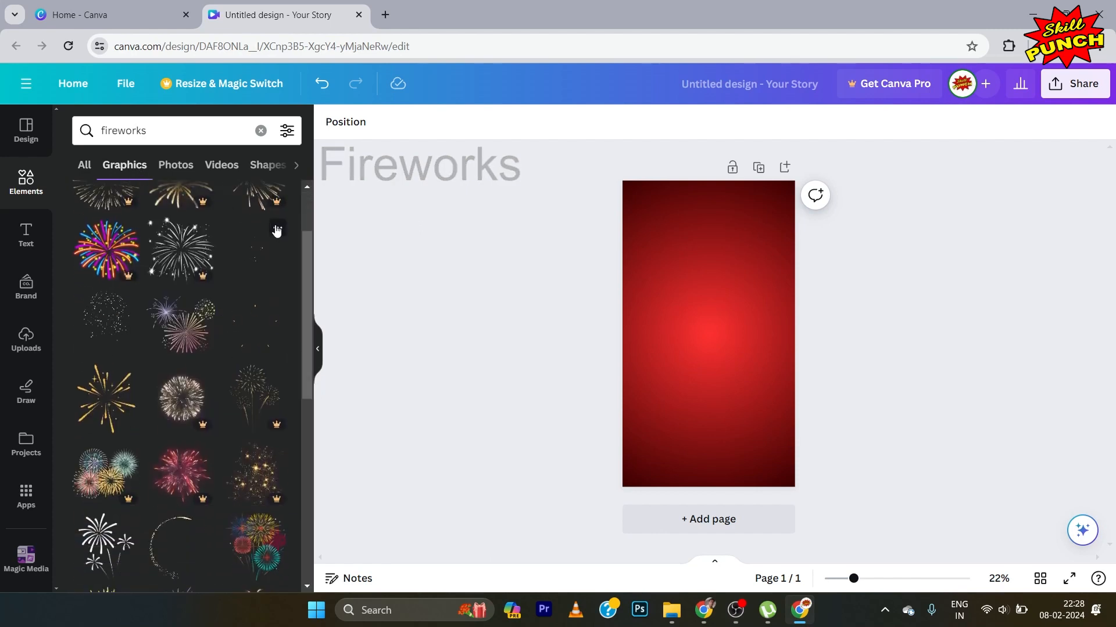
left_click(277, 230)
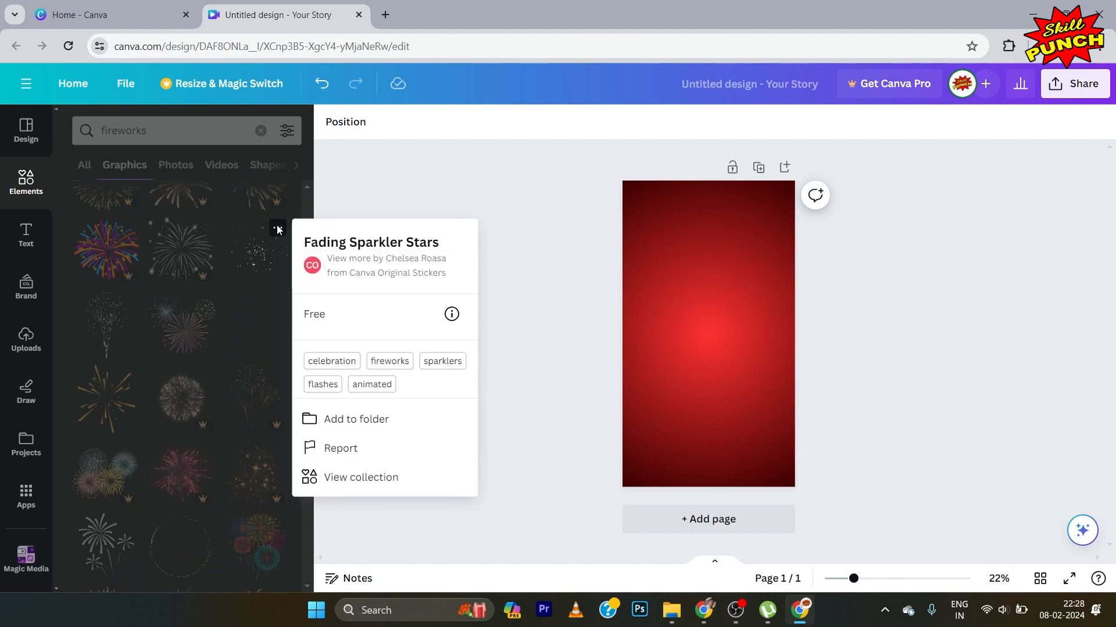
left_click(277, 230)
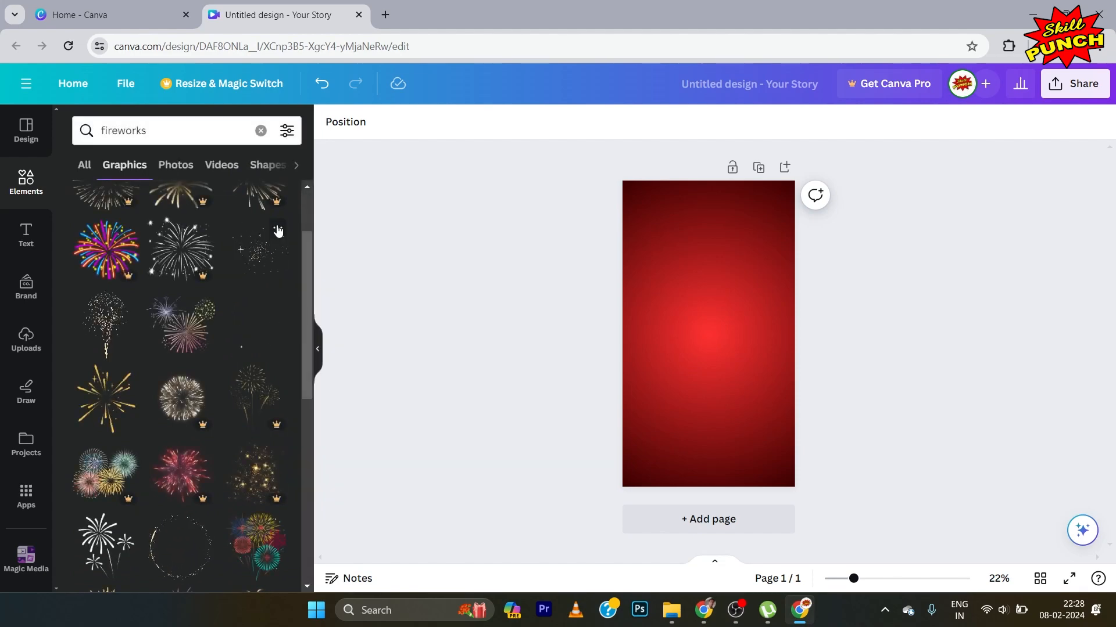
left_click(259, 254)
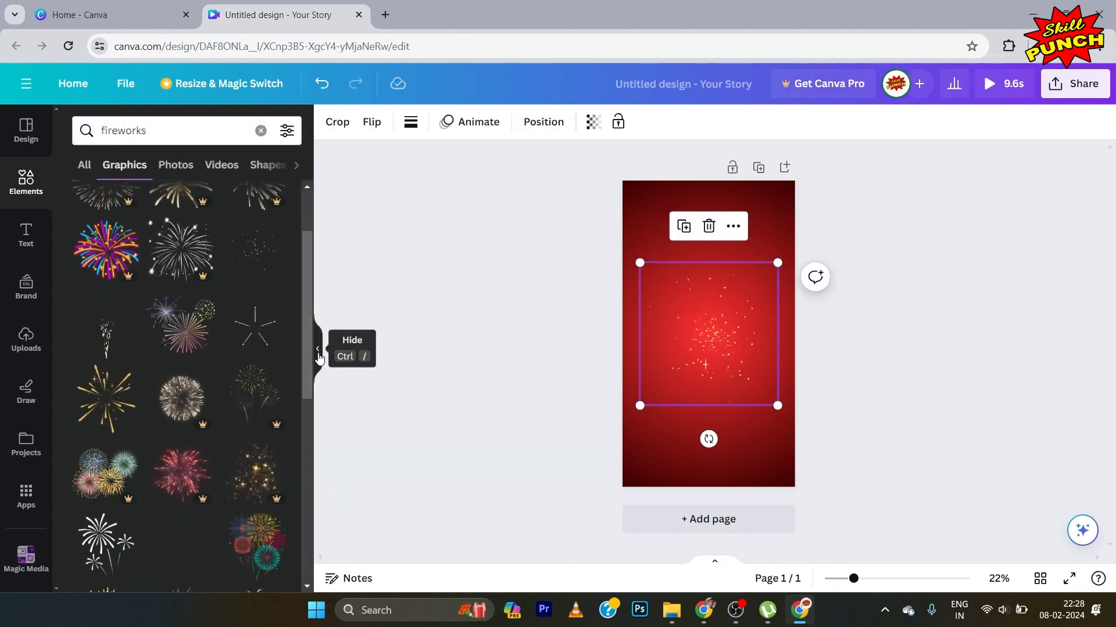
Move the sparkler sticker up to the page's left edge and enlarge it to span the full page width.
left_click(312, 338)
left_click_drag(539, 332, 521, 297)
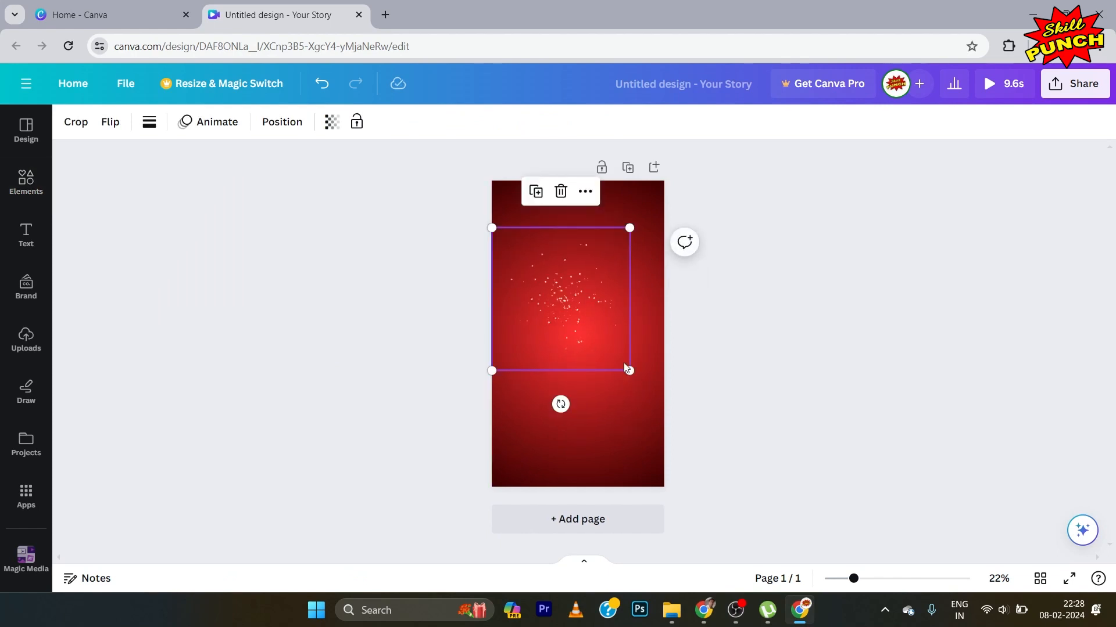
left_click_drag(629, 370, 661, 407)
left_click(759, 332)
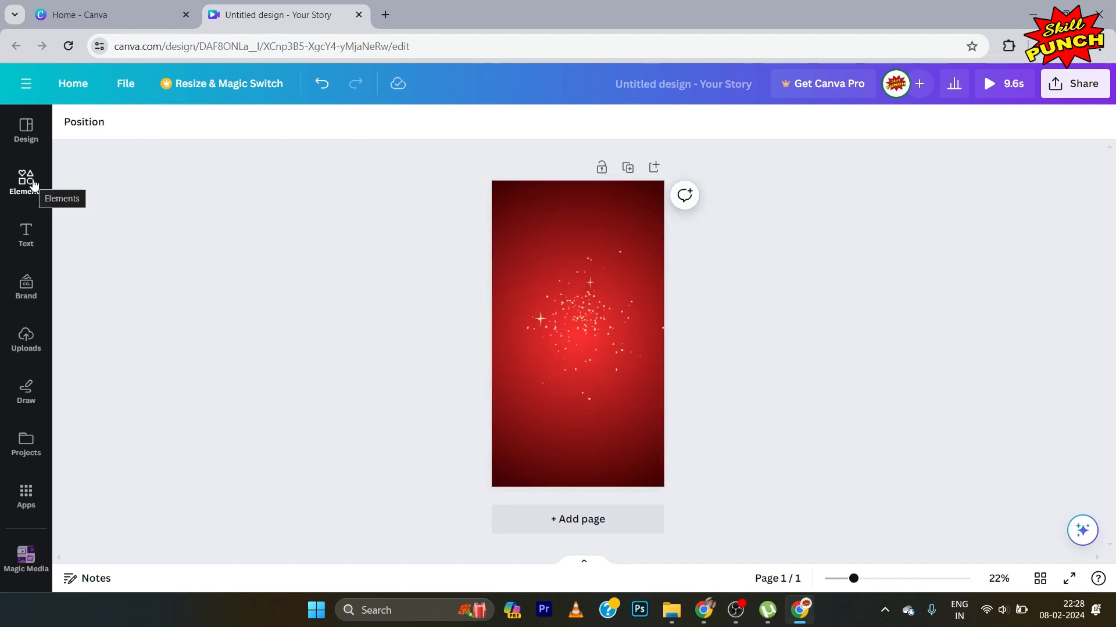
Search the element graphics for "heart" and add the free growing heart graphic in pink and red to the page.
left_click(32, 185)
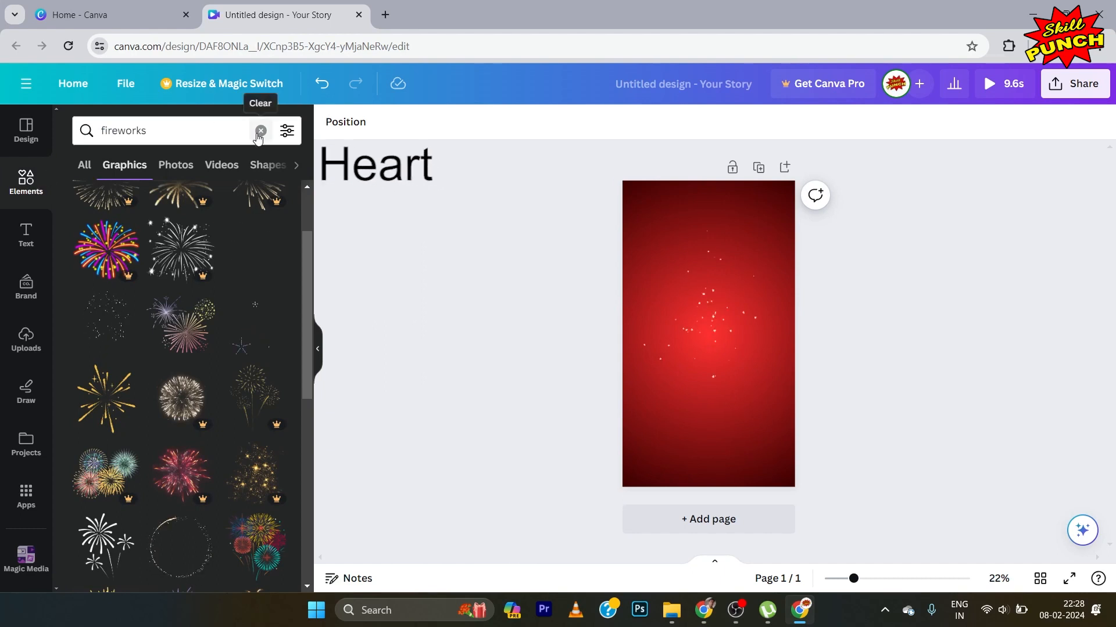
left_click(260, 130)
type("he")
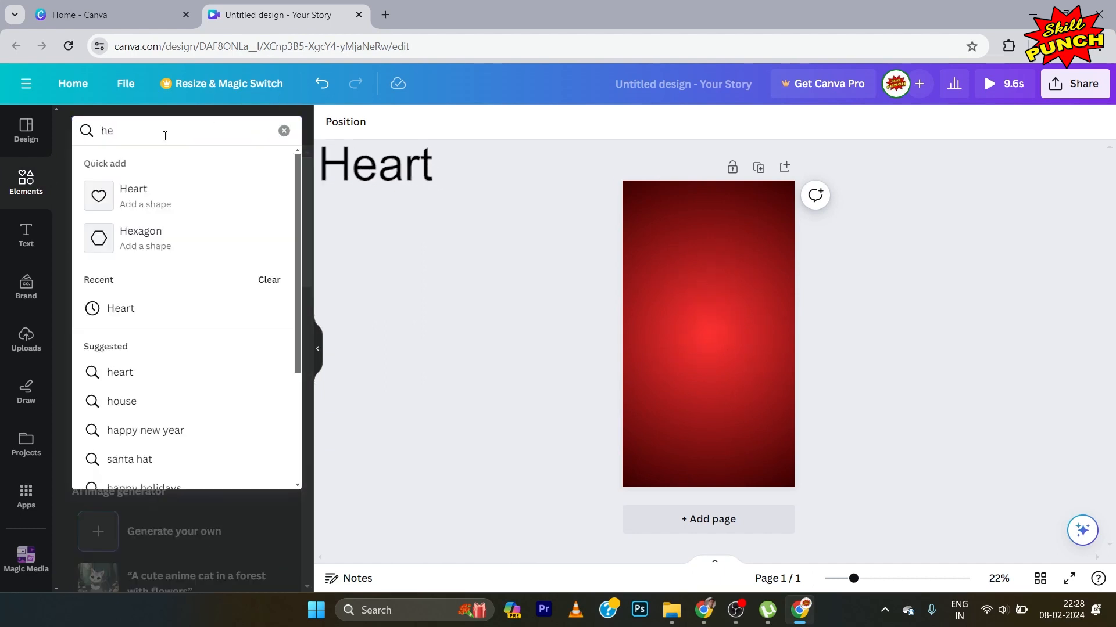
type("art")
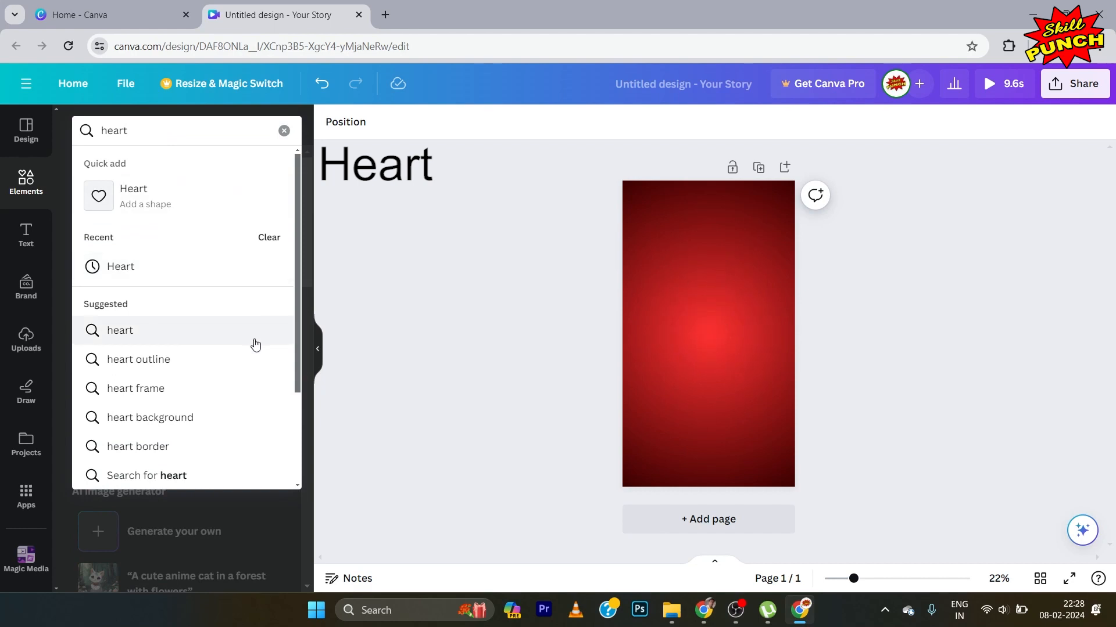
left_click(253, 332)
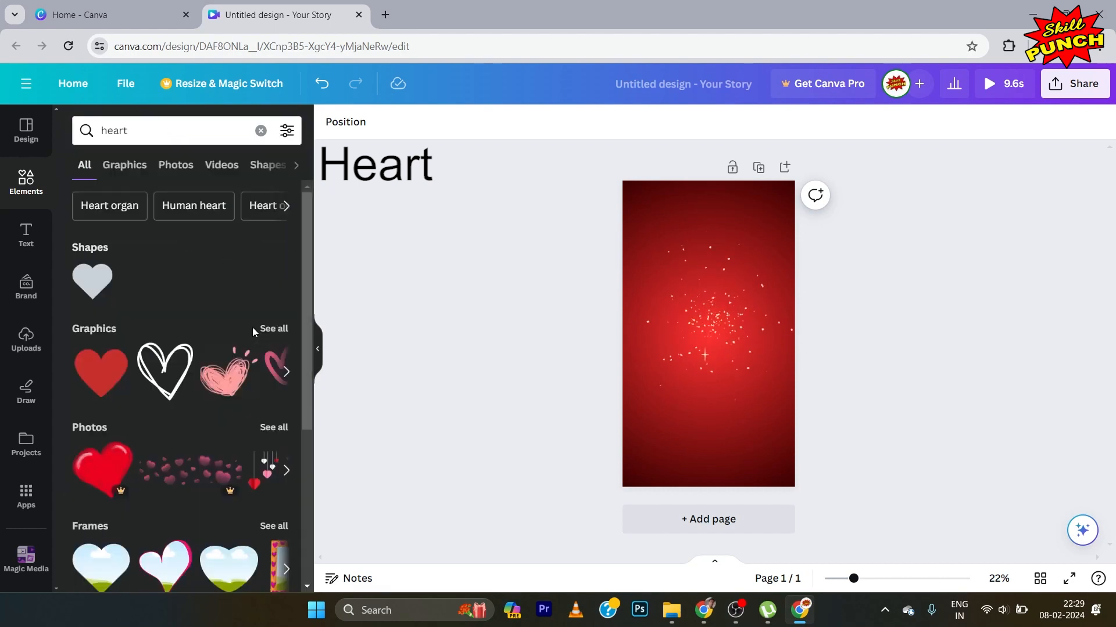
left_click(124, 165)
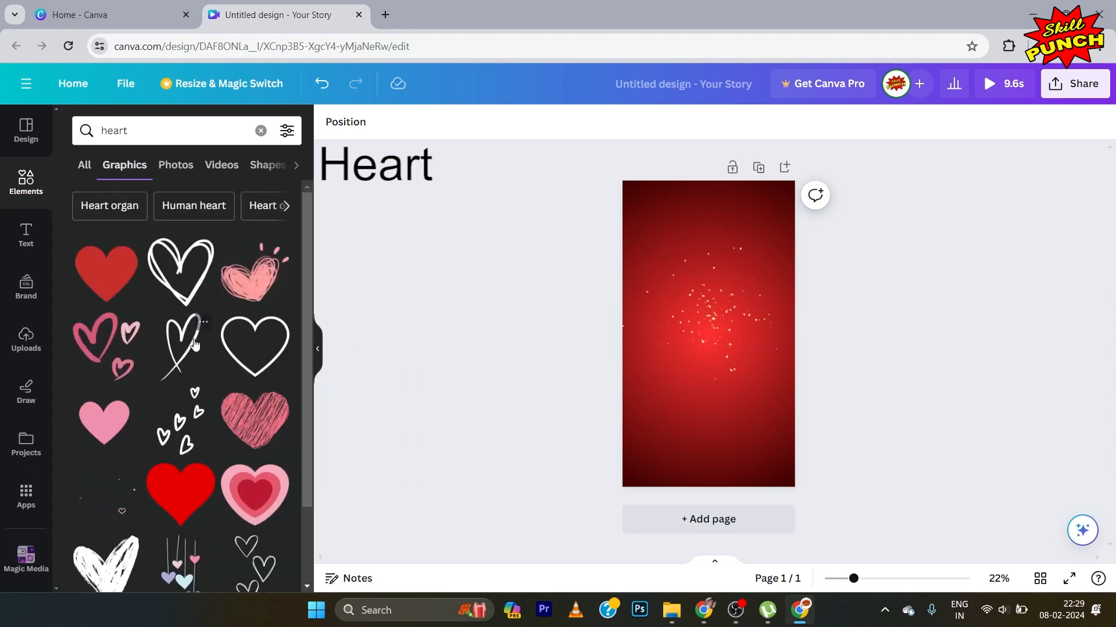
scroll(199, 347, "down", 1)
scroll(198, 348, "down", 3)
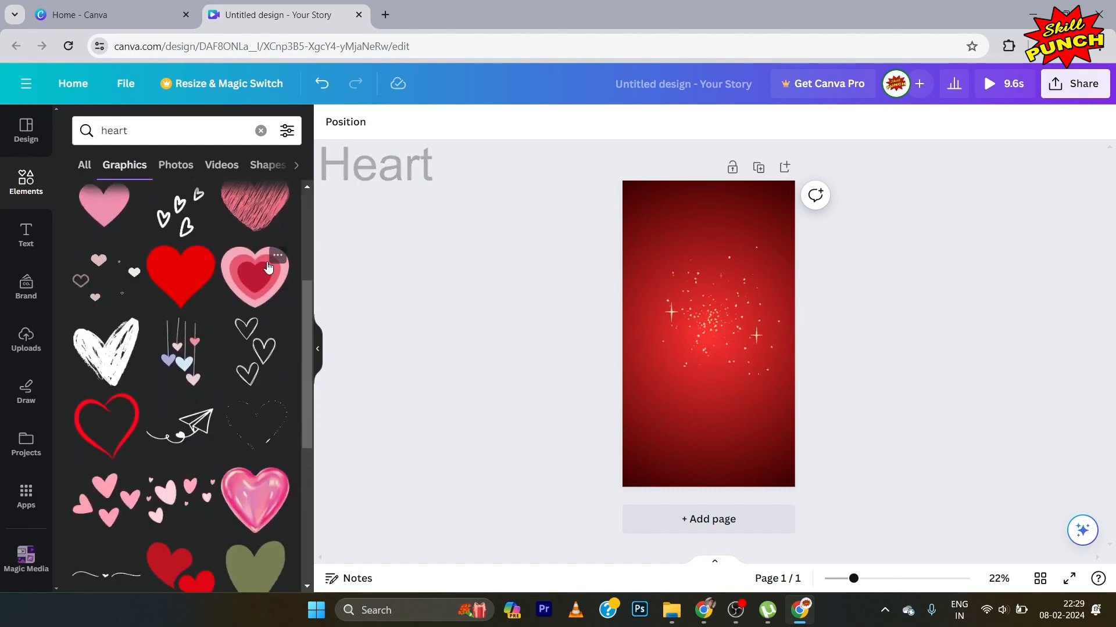
left_click(277, 257)
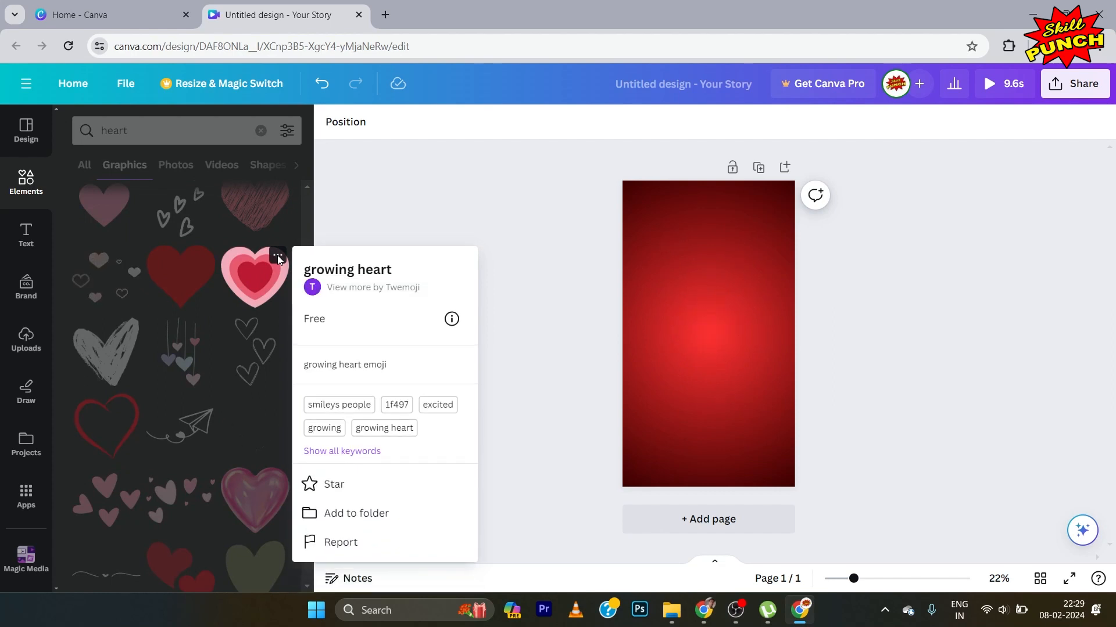
left_click(277, 256)
left_click(262, 281)
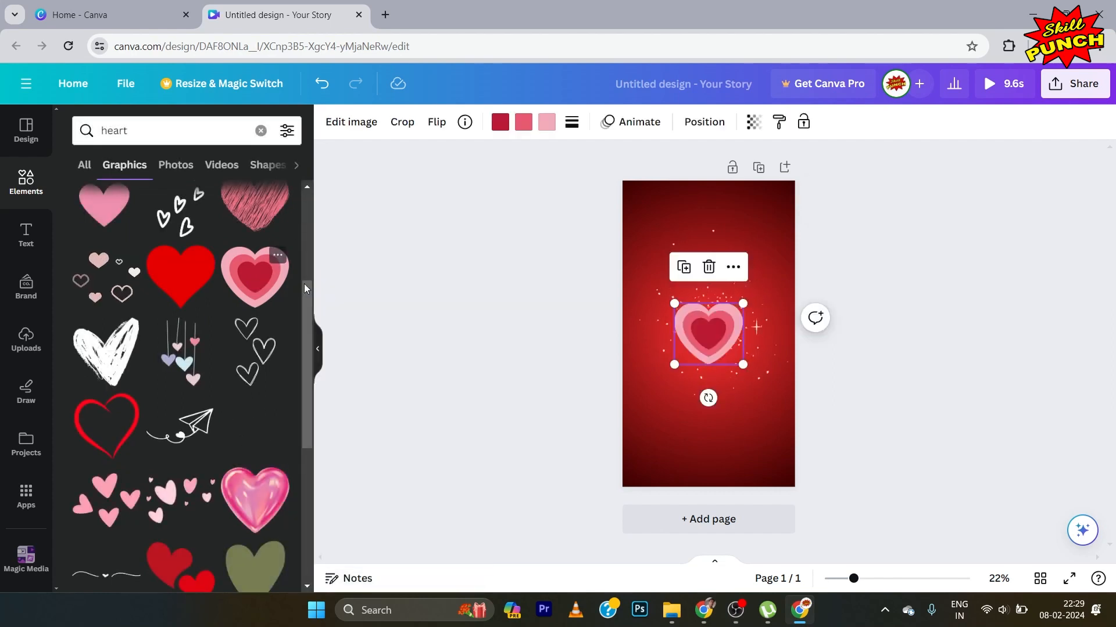
Enlarge the heart to about 756 × 672 and centre it horizontally on the page.
left_click(317, 349)
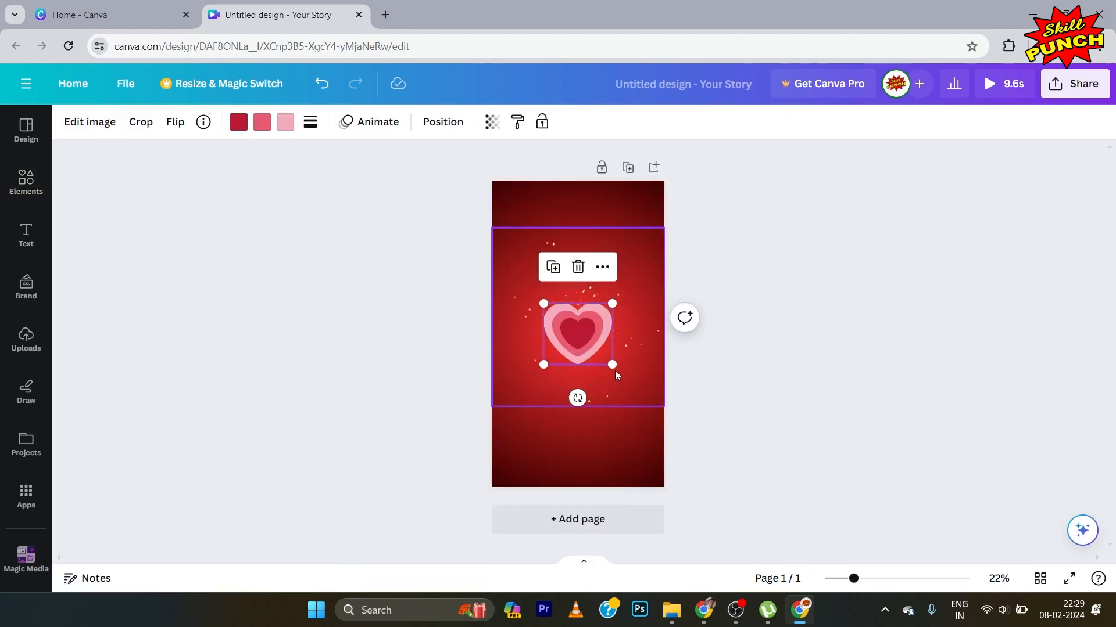
left_click_drag(614, 366, 645, 430)
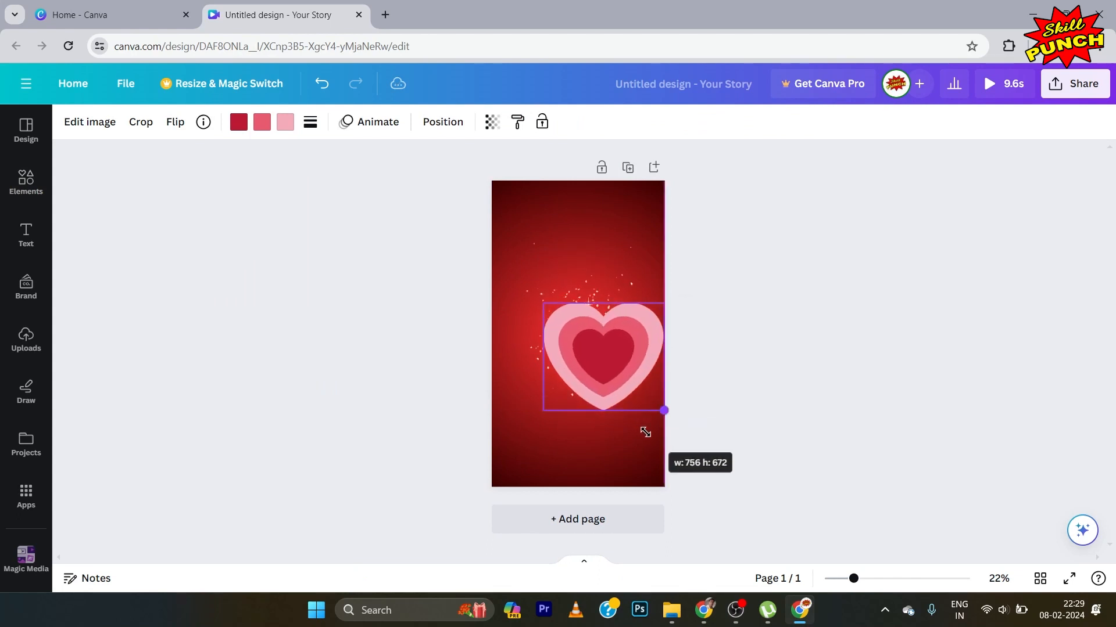
left_click_drag(608, 344, 579, 349)
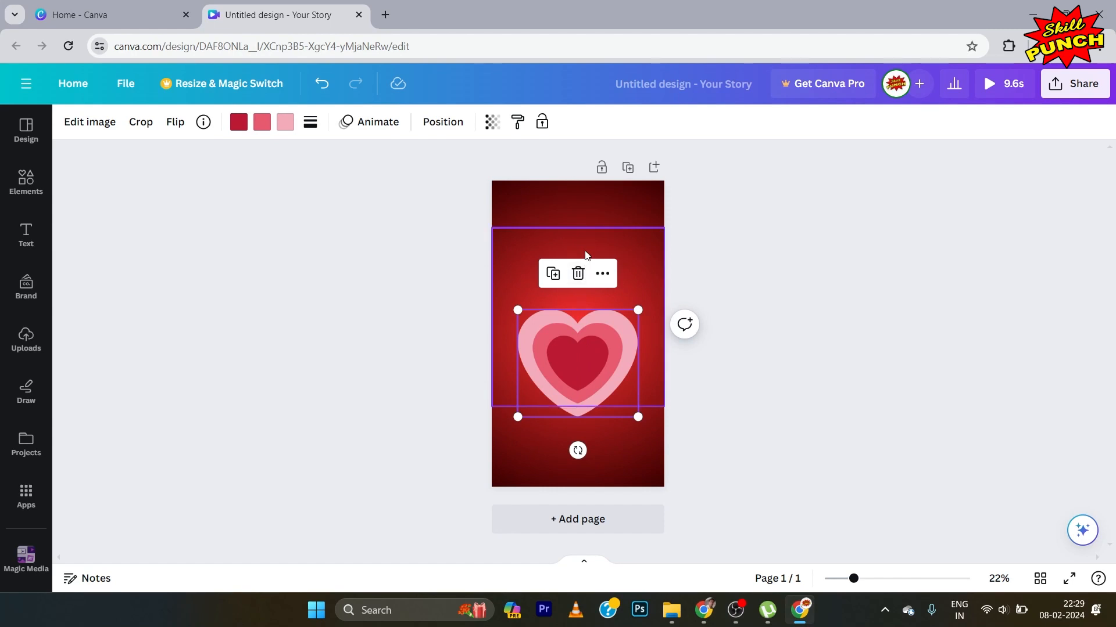
Nudge the sparkler sticker slightly upward and move the heart up to the centre of the page.
left_click(585, 241)
left_click_drag(585, 241, 585, 229)
left_click(578, 402)
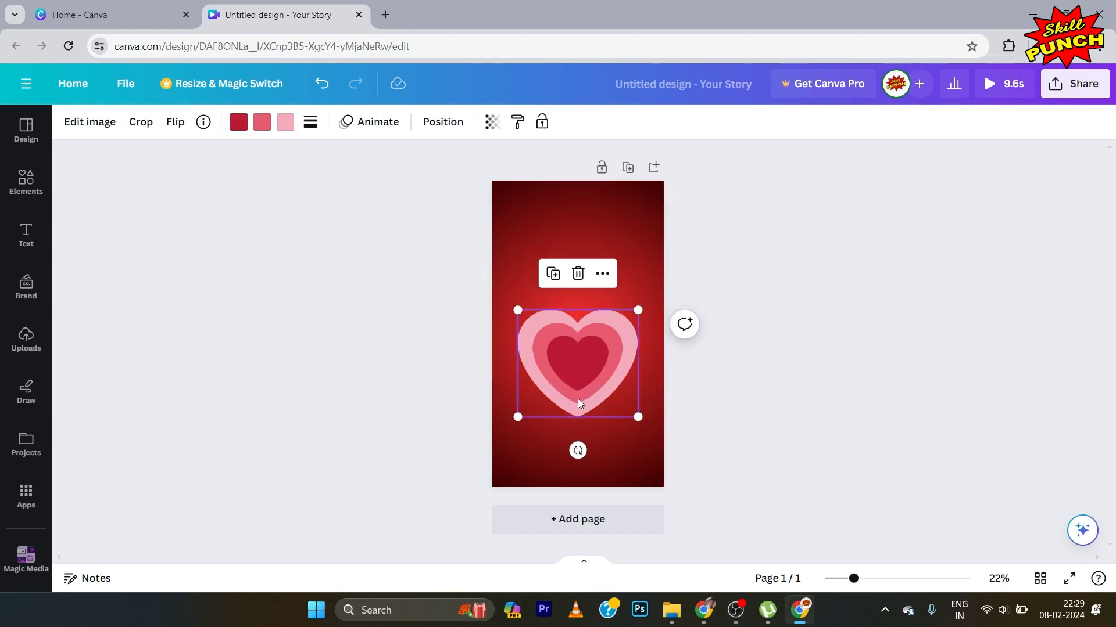
left_click_drag(580, 376, 579, 346)
left_click(822, 355)
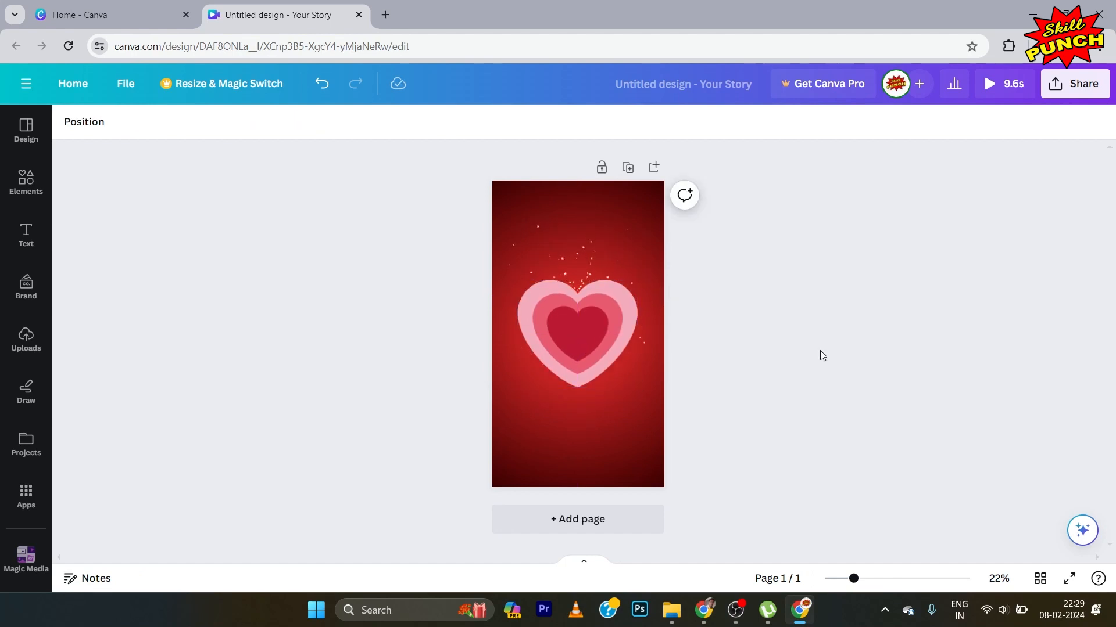
Apply the Pulse motion effect to the large heart graphic.
left_click(556, 339)
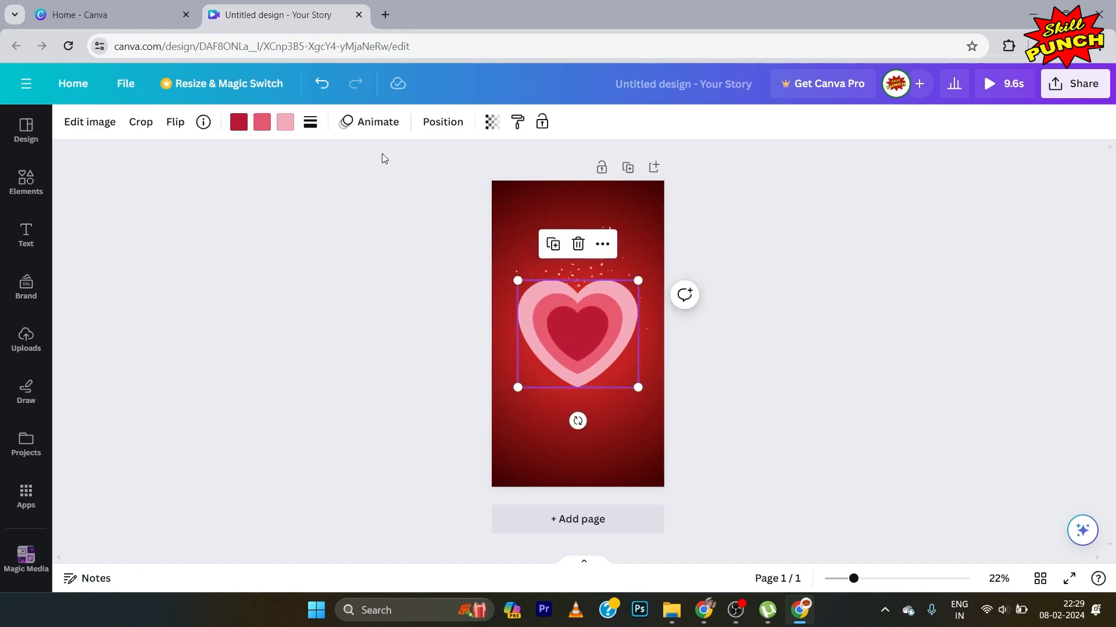
left_click(377, 132)
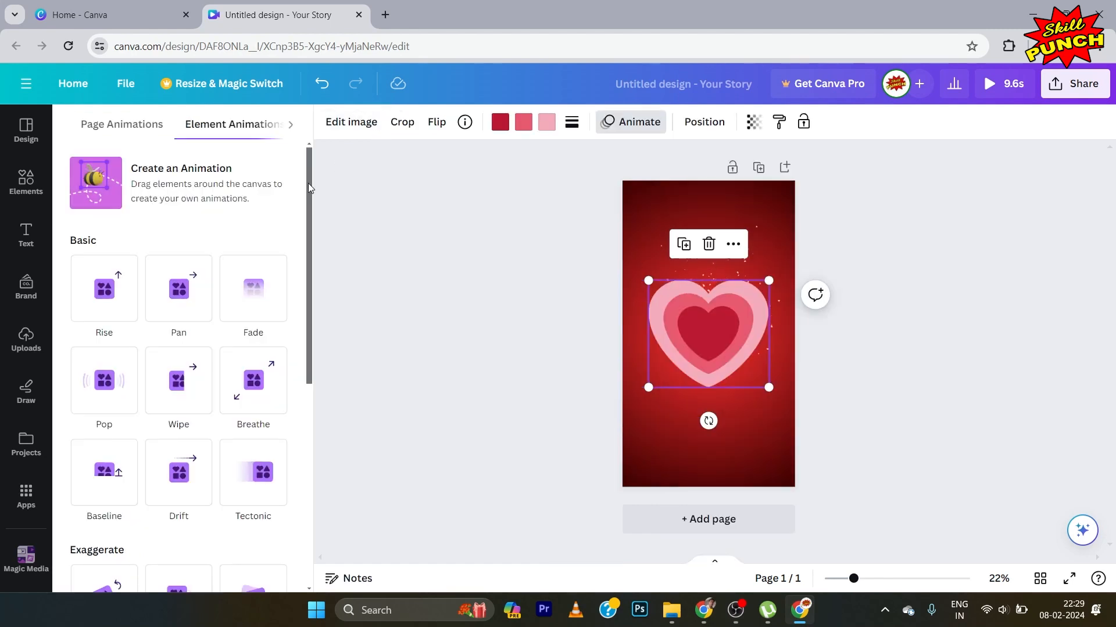
left_click_drag(309, 174, 312, 440)
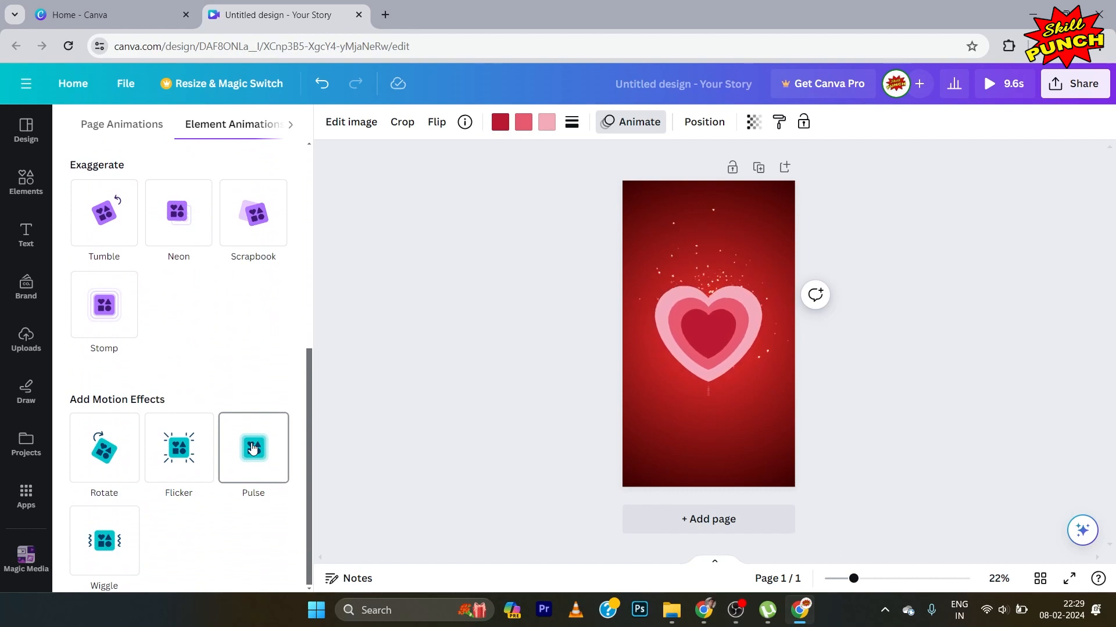
left_click(253, 447)
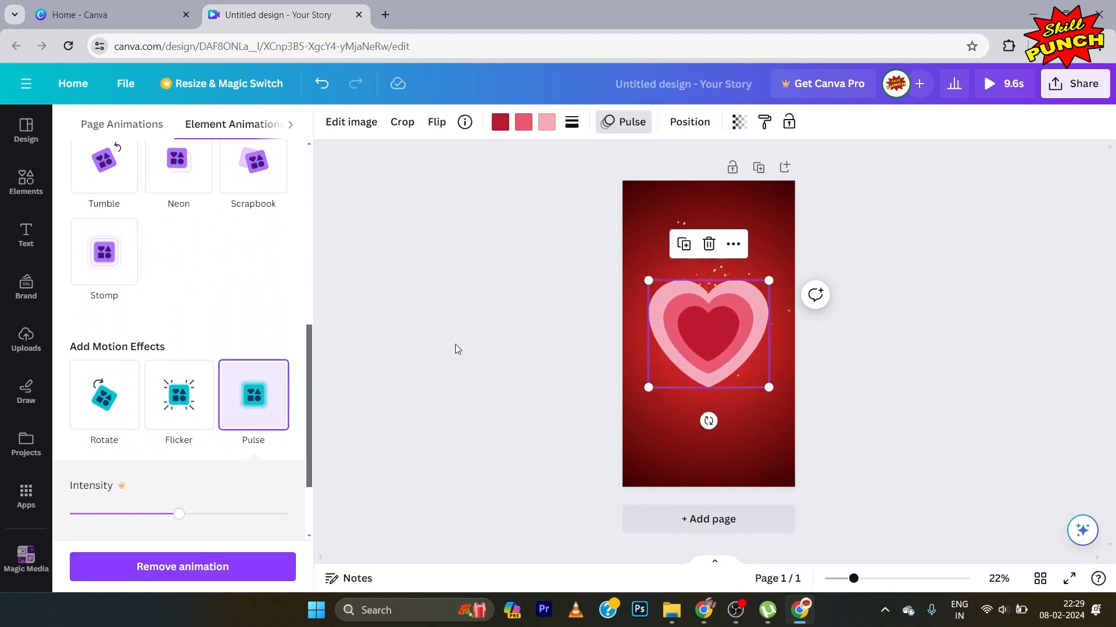
left_click(458, 350)
left_click(338, 333)
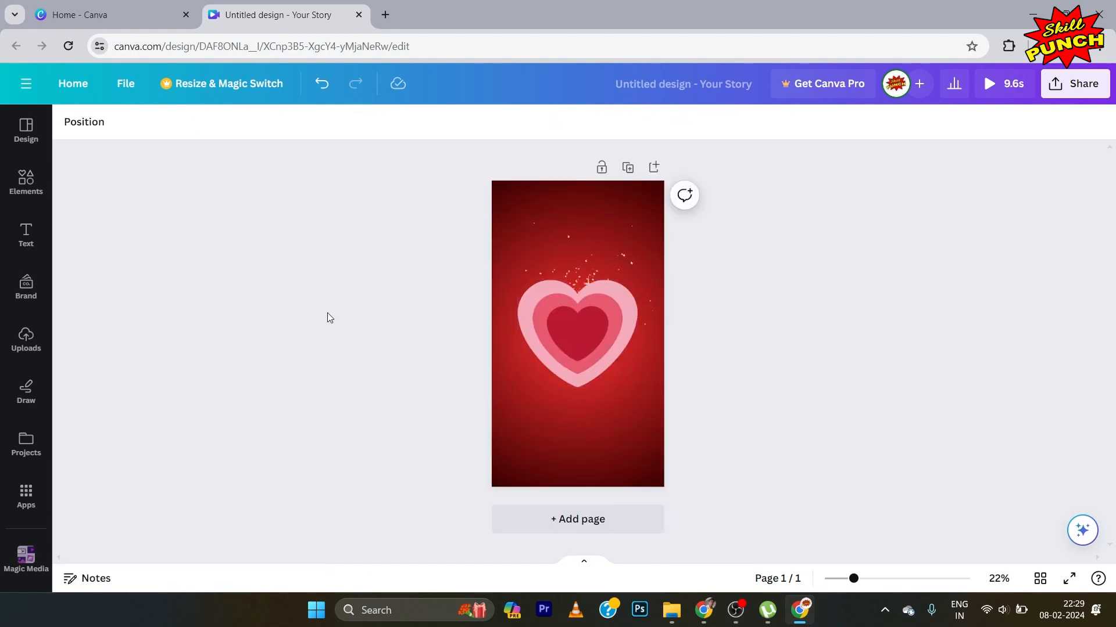
Search the element library for "propose" and show only graphics.
left_click(26, 184)
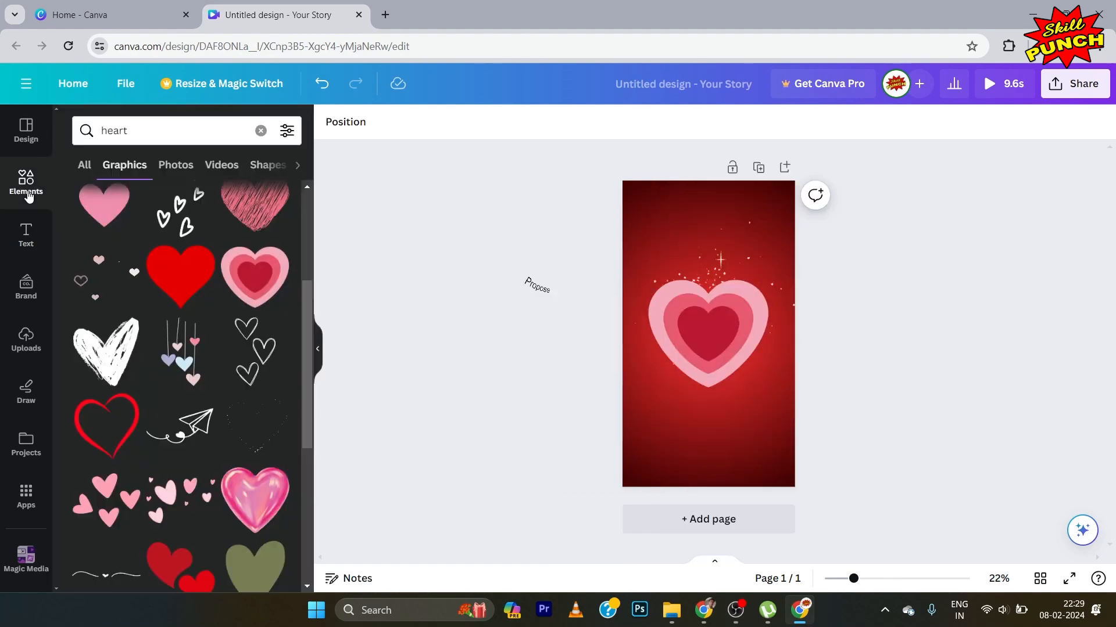
left_click(260, 131)
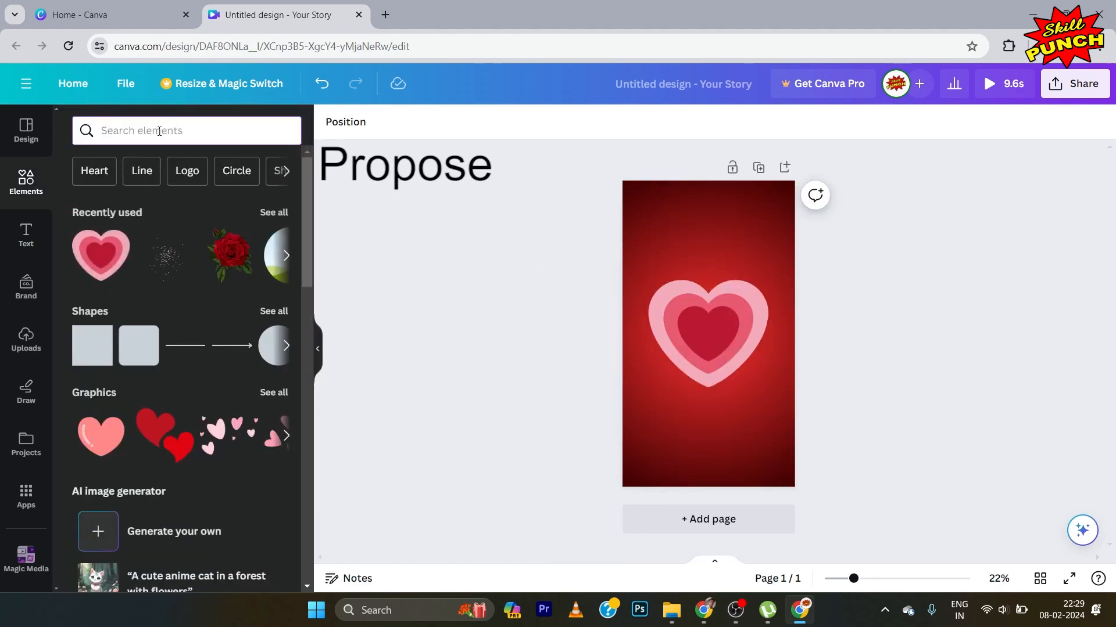
type("pr")
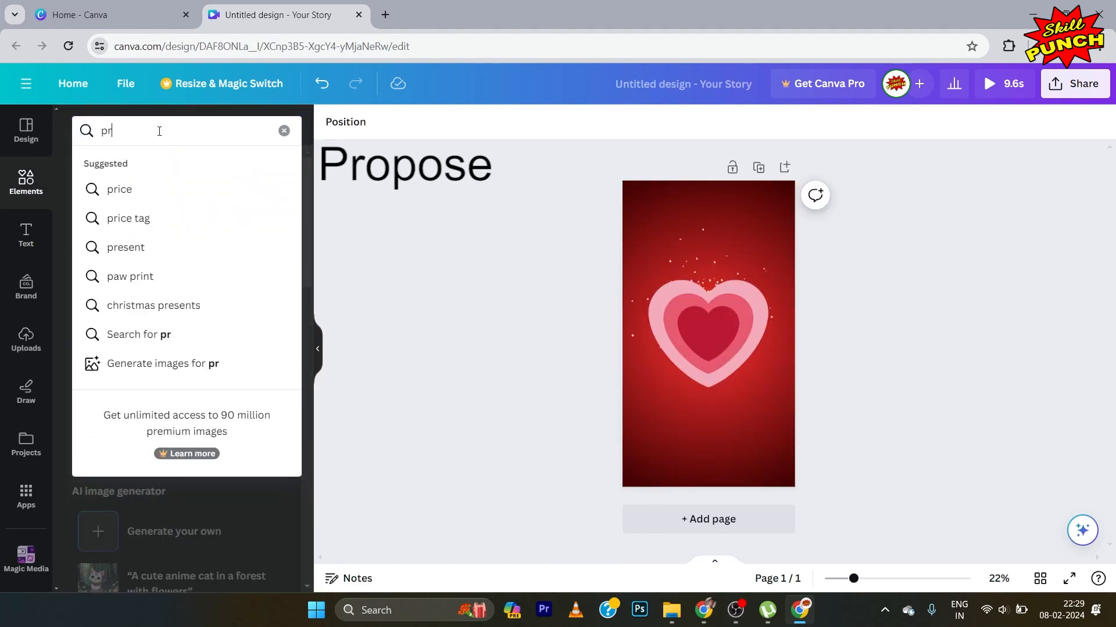
type("opose")
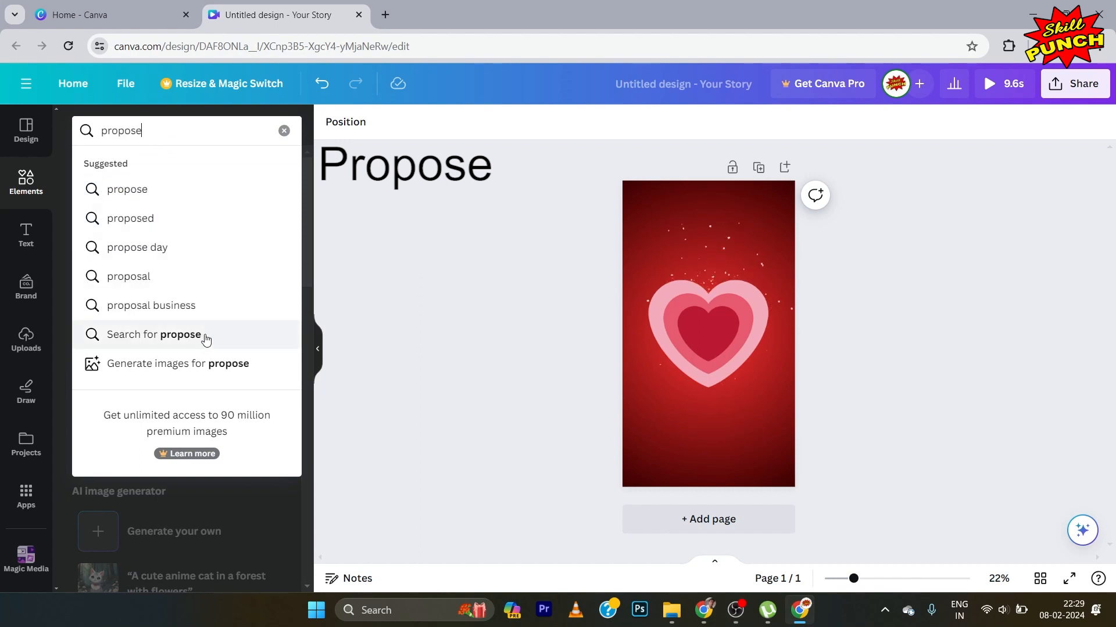
left_click(207, 335)
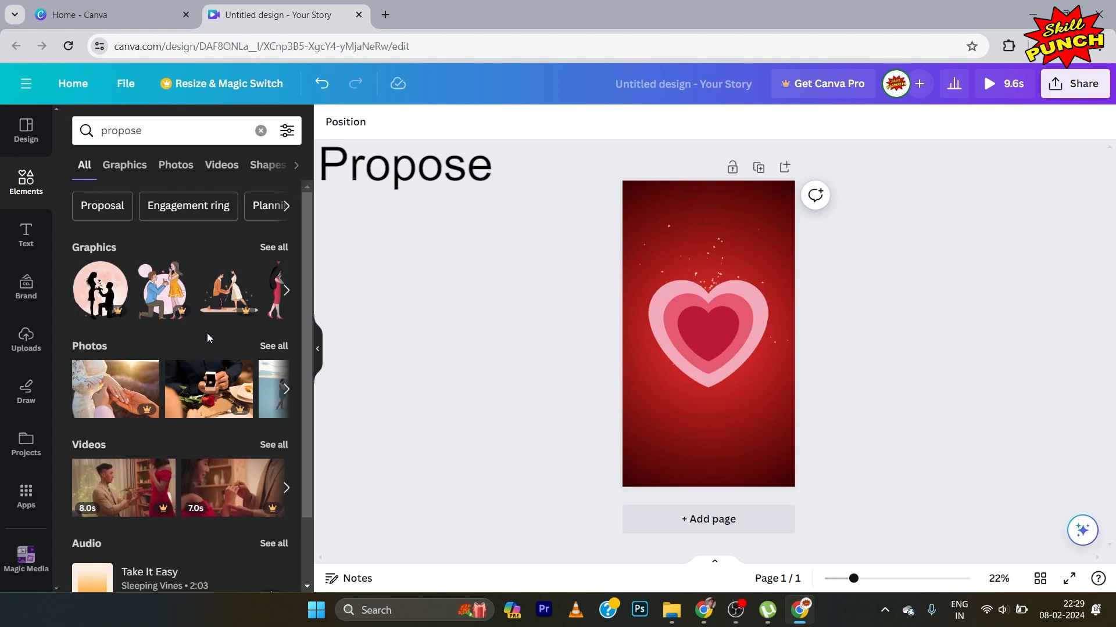
left_click(132, 169)
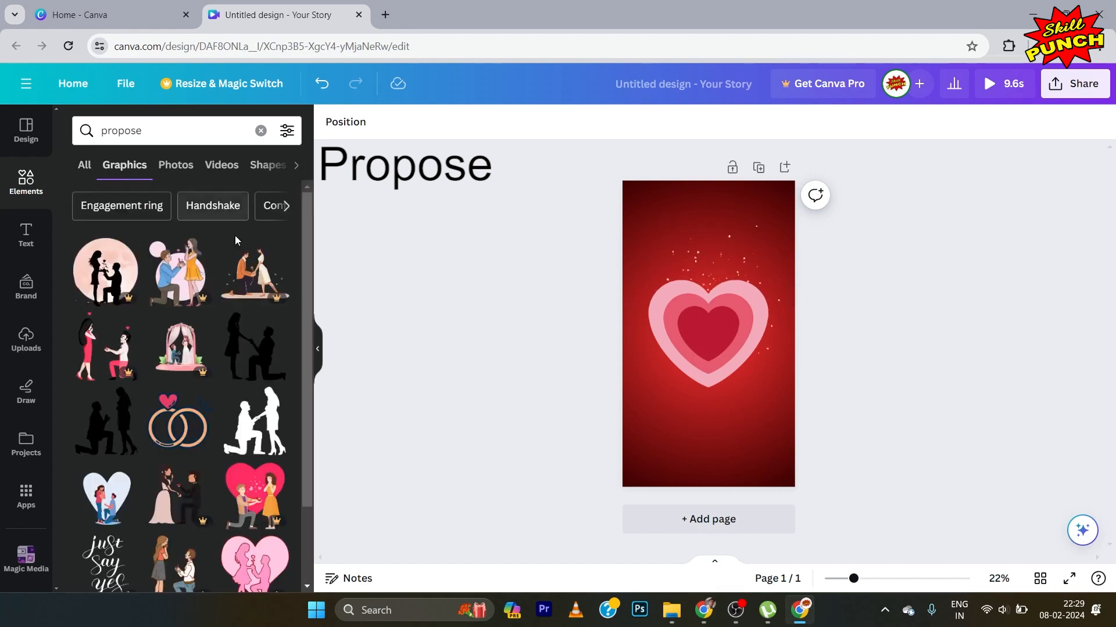
Add the free black Wedding Proposal Illustration silhouette and move it straight down near the page's lower edge, centred horizontally.
left_click(278, 326)
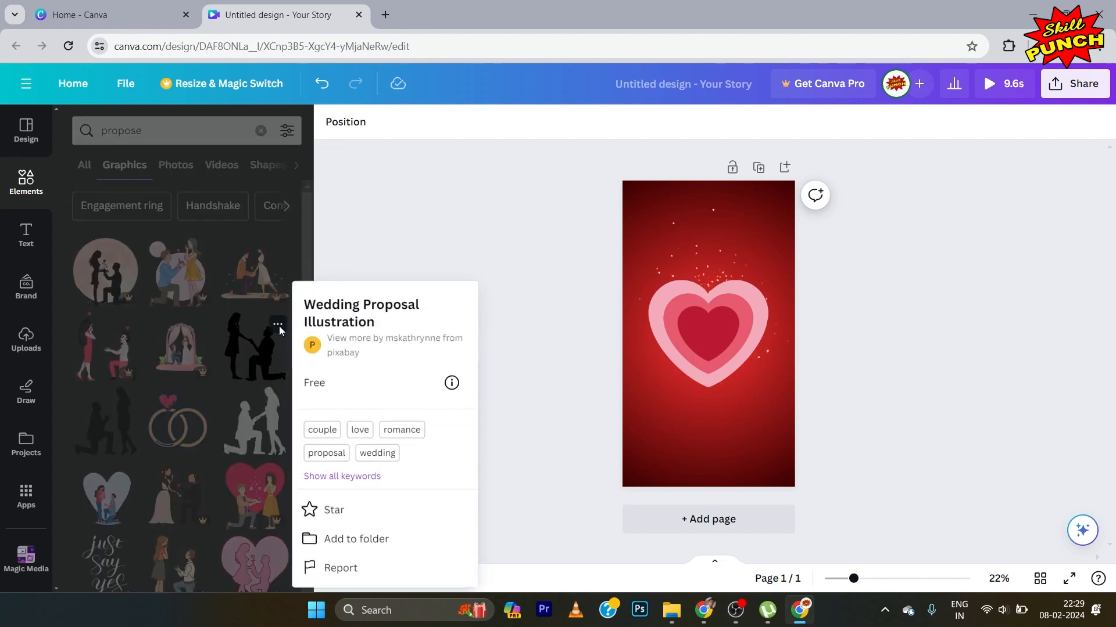
left_click(279, 326)
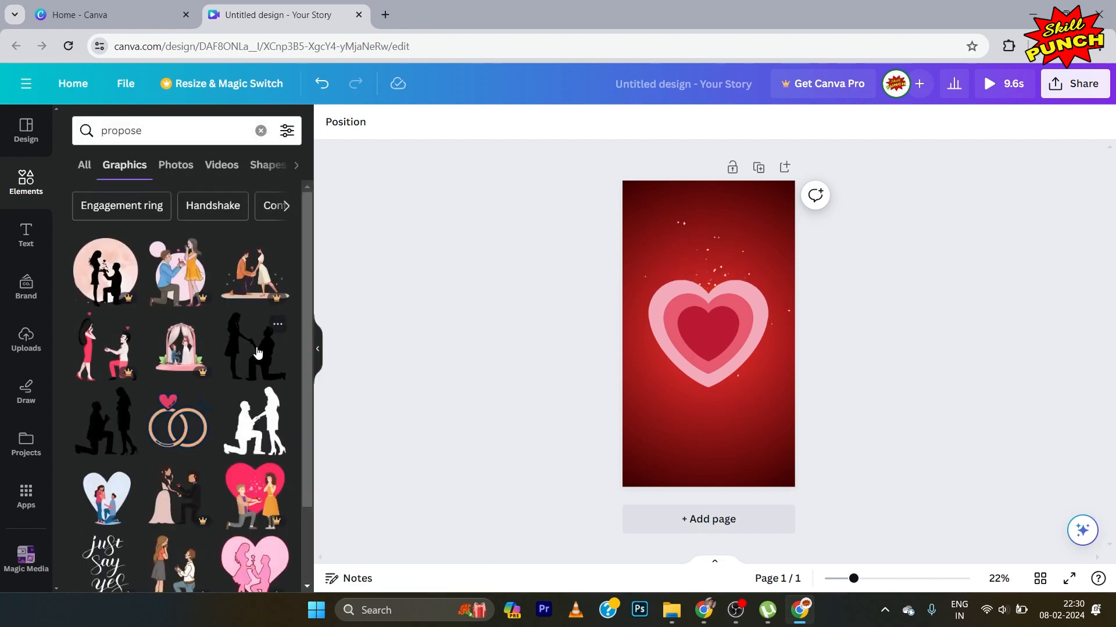
left_click(258, 353)
left_click(317, 350)
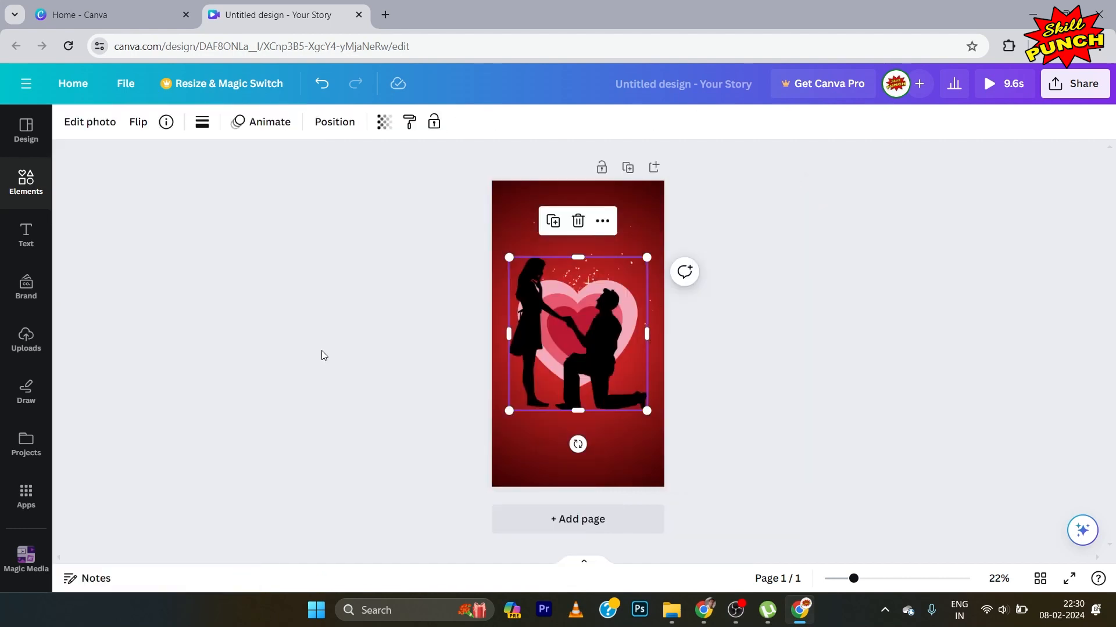
left_click_drag(581, 333, 584, 397)
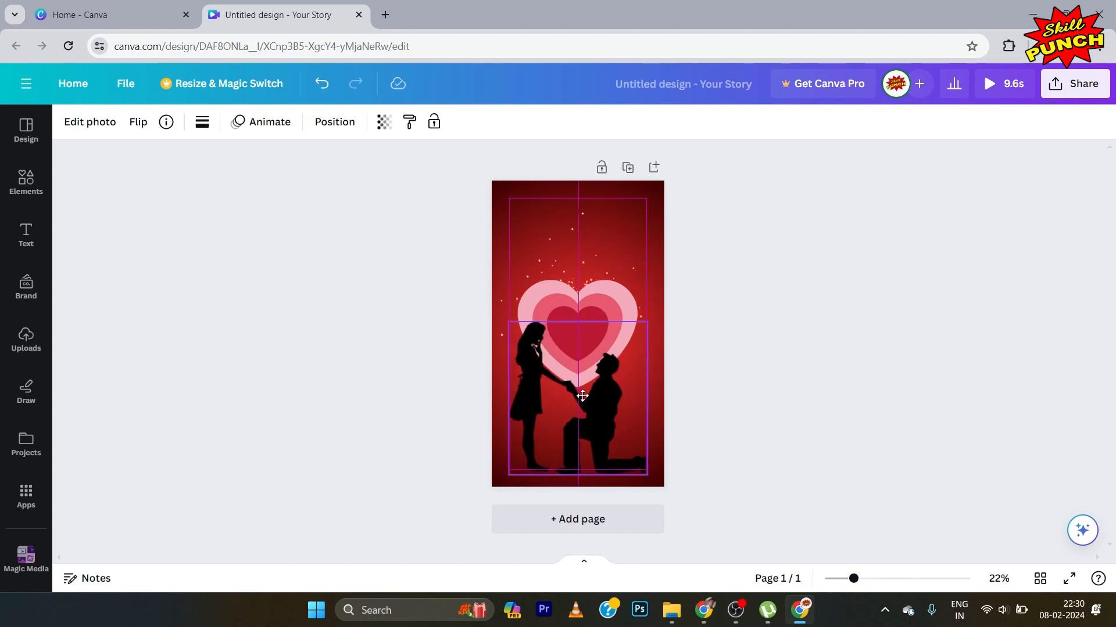
left_click(771, 305)
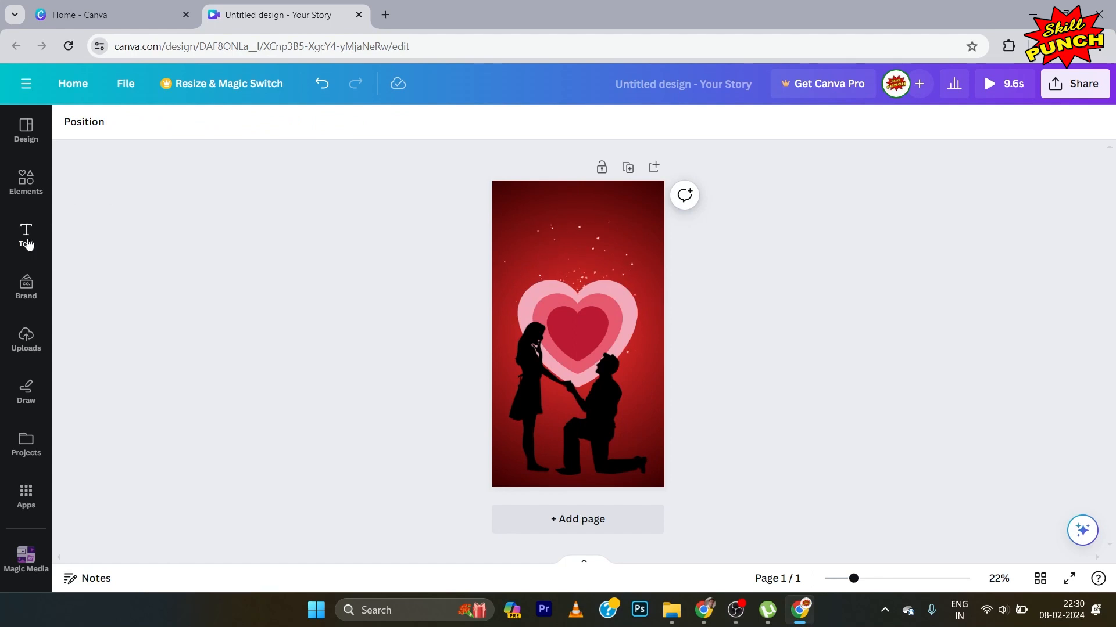
Add a heading text box and move it above the heart, near the top of the page.
left_click(28, 243)
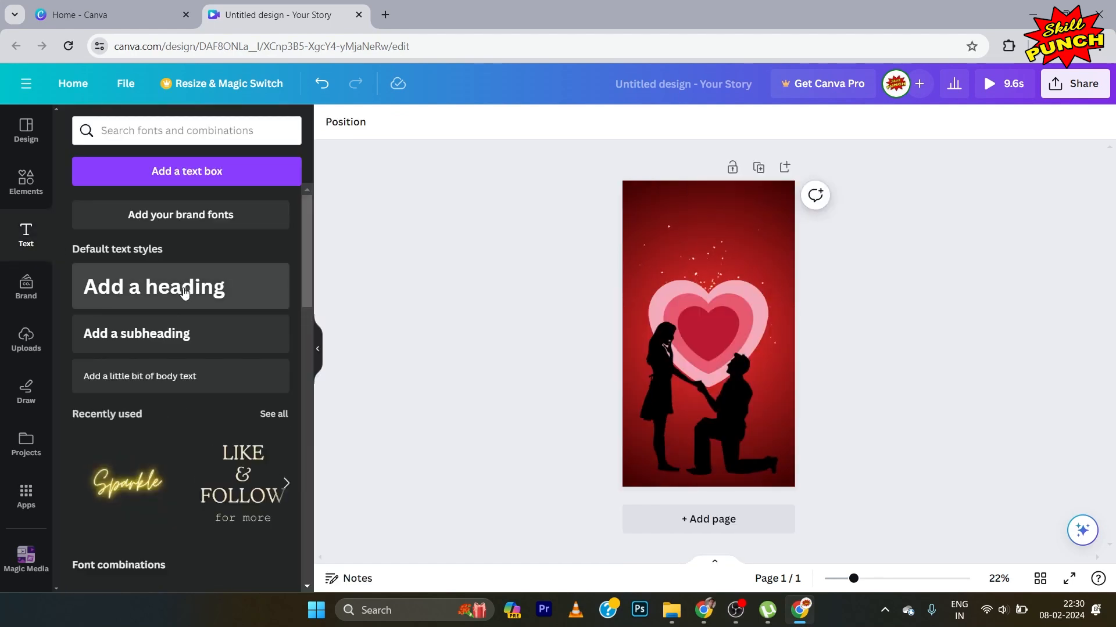
left_click(184, 292)
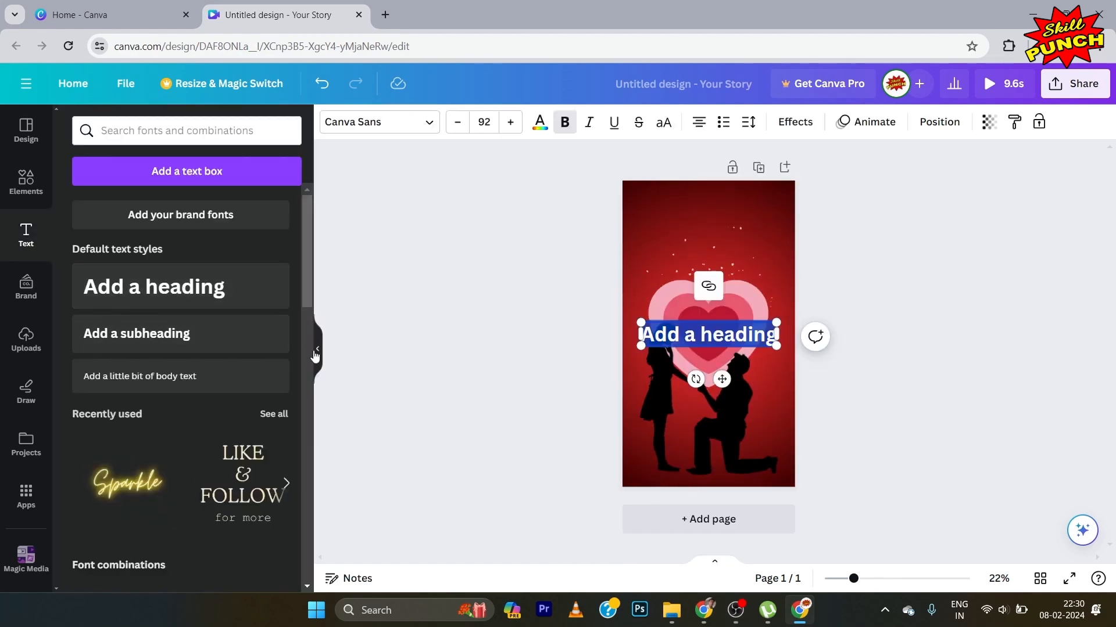
left_click(317, 349)
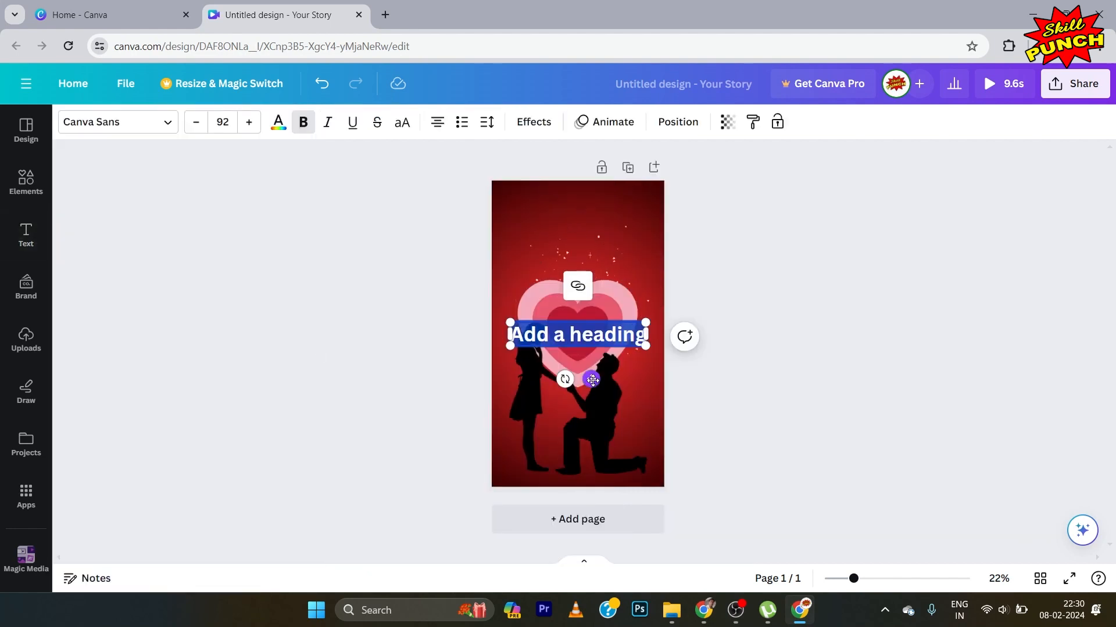
left_click_drag(592, 380, 592, 268)
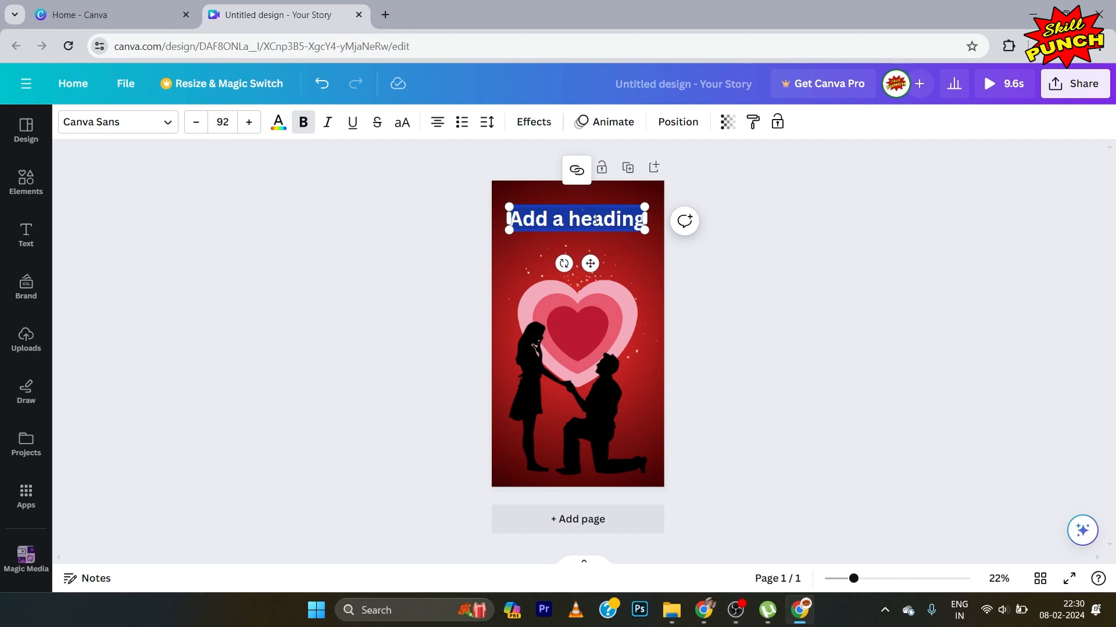
Replace the heading's placeholder text with "Love Forever".
double_click(596, 219)
key("BackSpace")
key("BackSpace")
key("BackSpace")
key("BackSpace")
key("BackSpace")
key("BackSpace")
key("BackSpace")
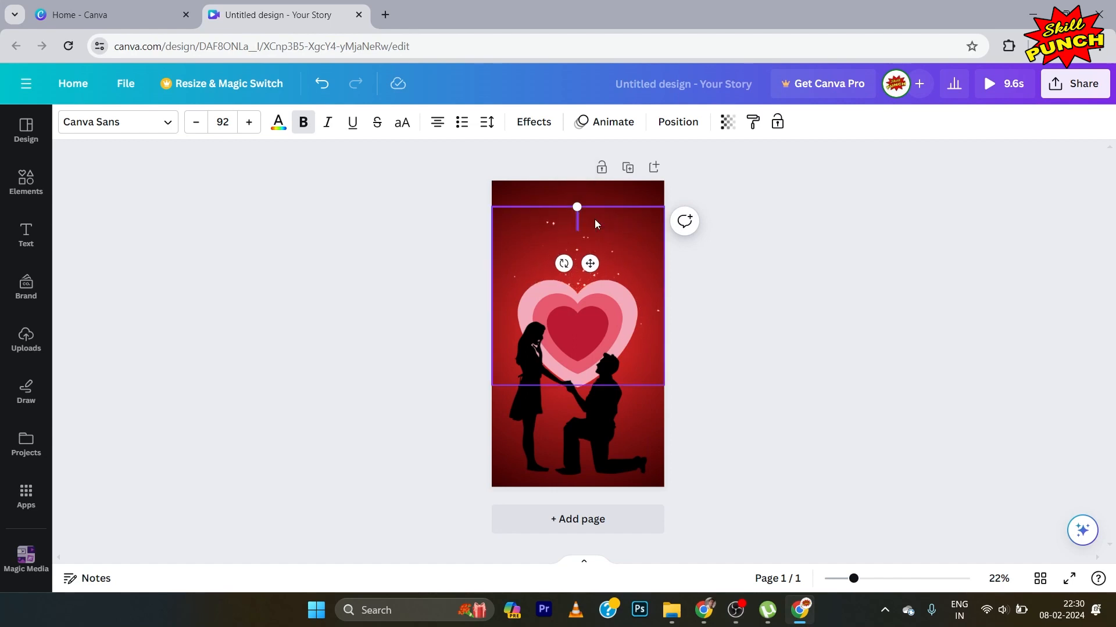
type("Love For")
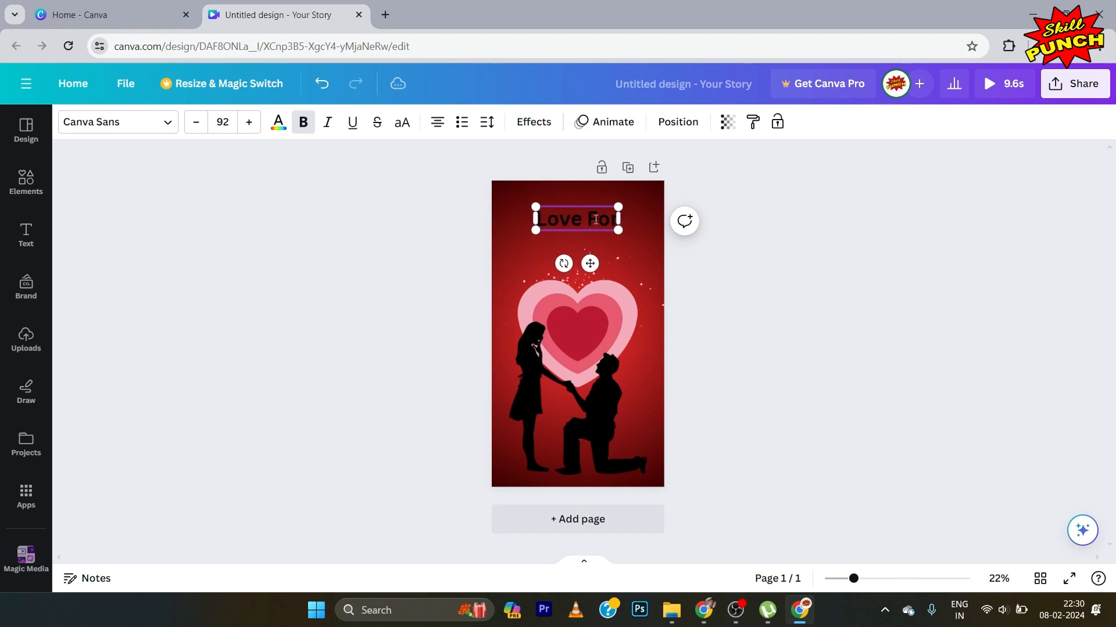
type("ever")
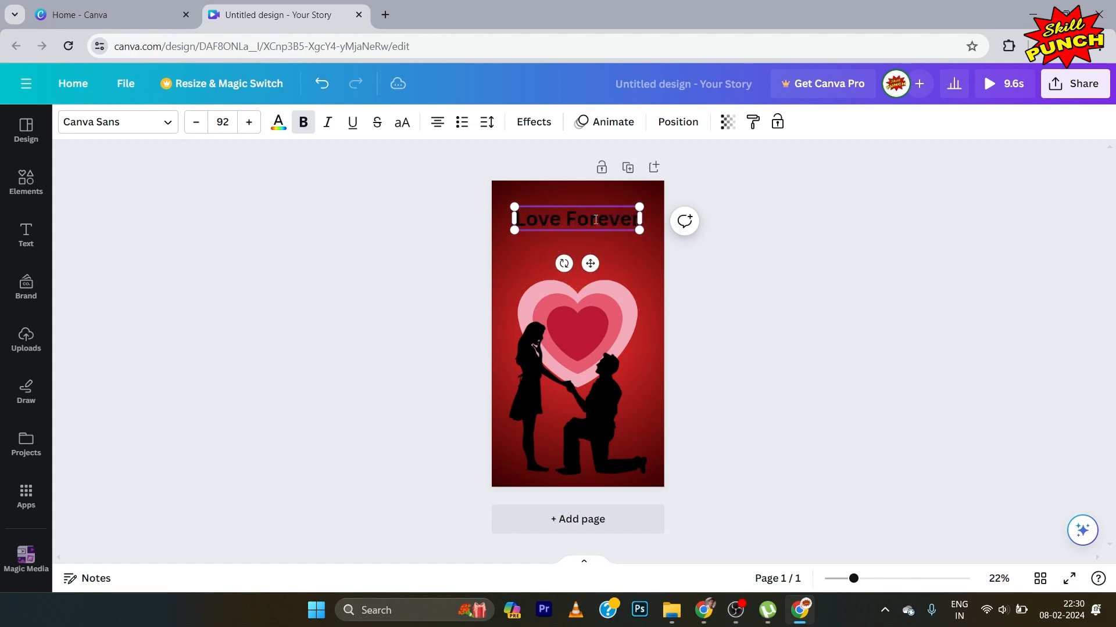
left_click(416, 224)
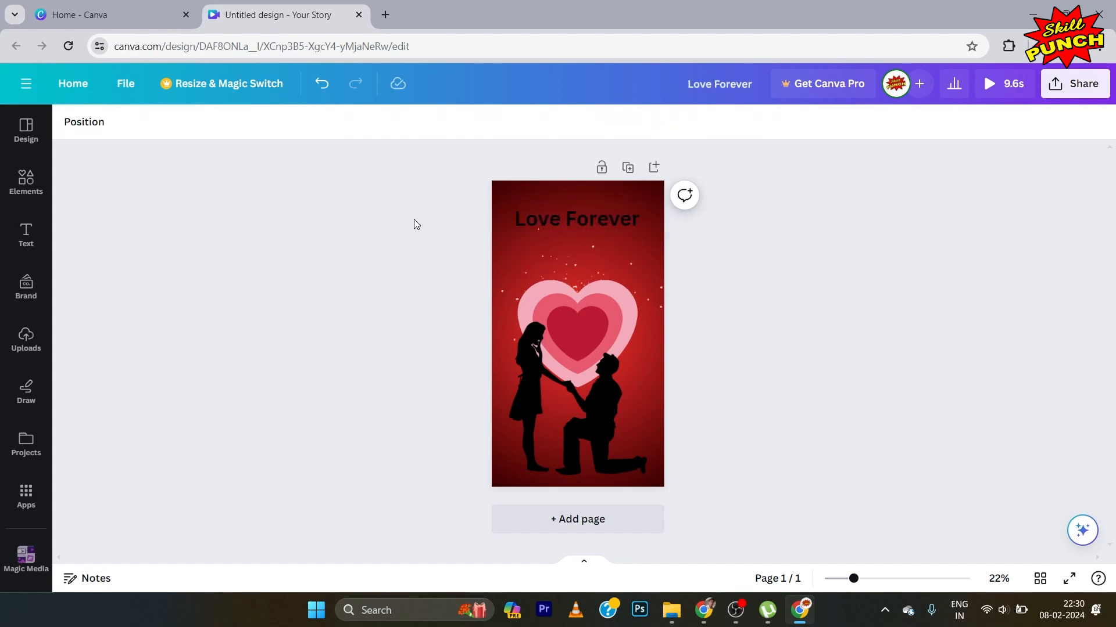
Set the text colour of the "Love Forever" heading to white.
left_click(544, 225)
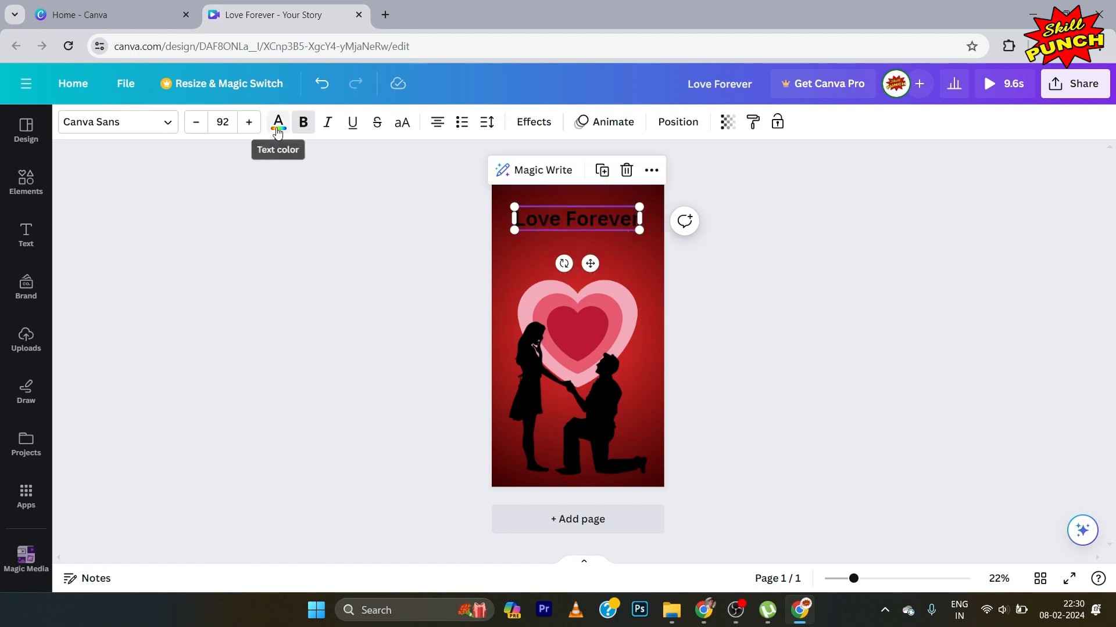
left_click(279, 124)
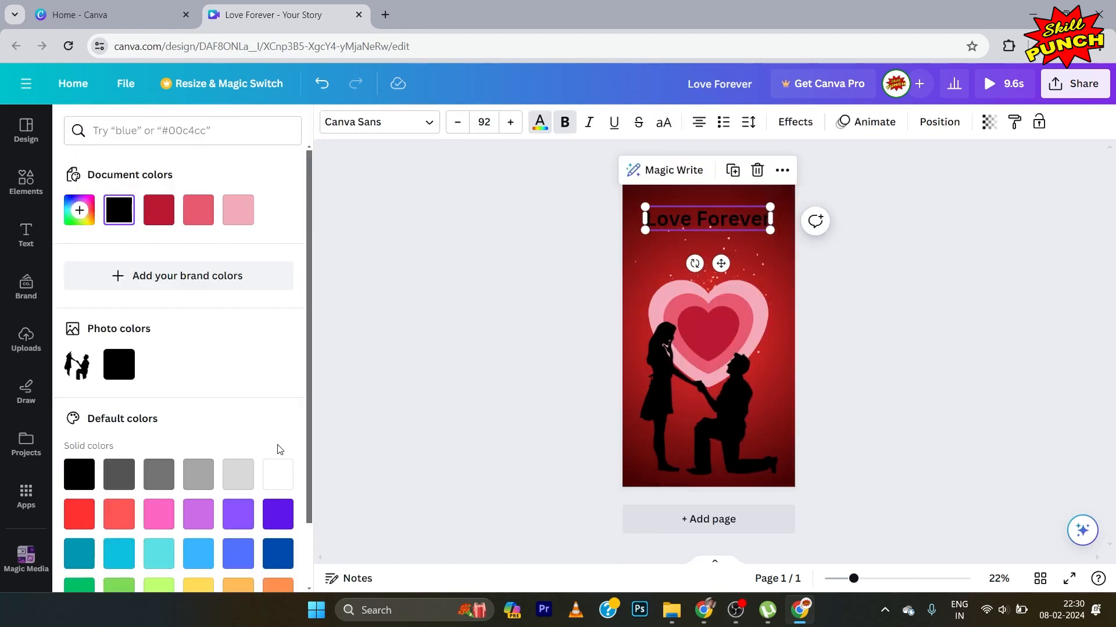
left_click(279, 480)
left_click(393, 336)
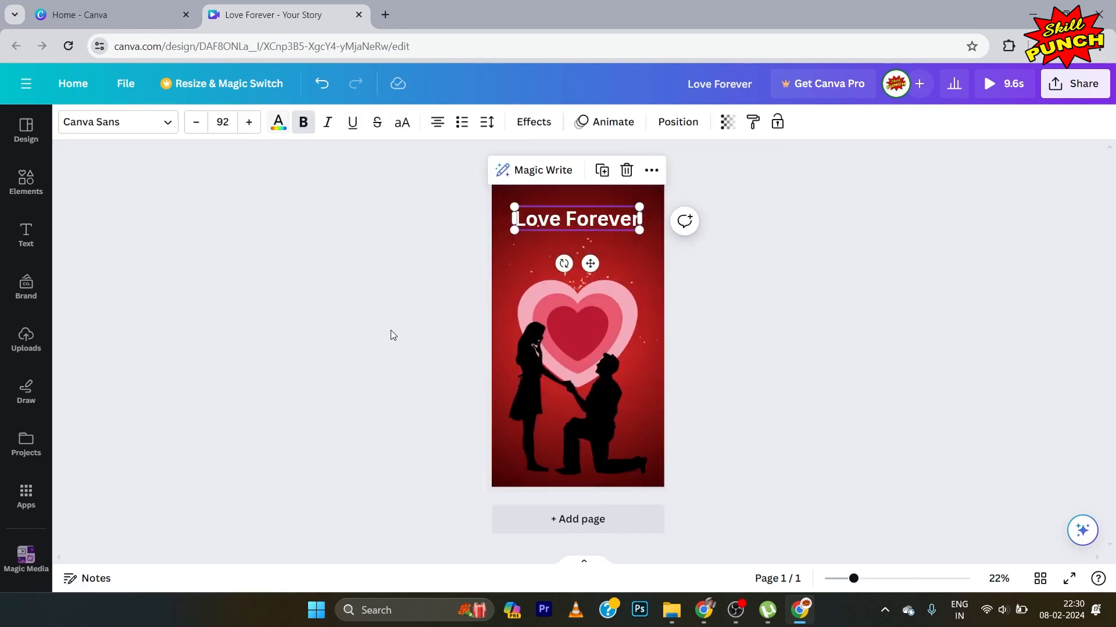
left_click(307, 308)
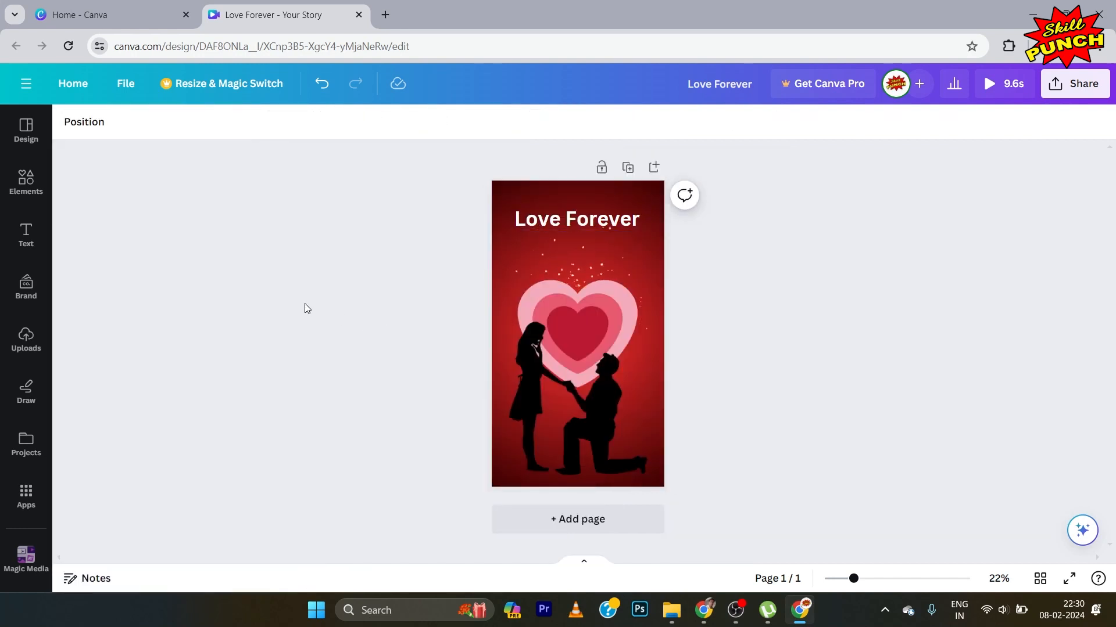
Try DejaVu Serif and Alex Brush on the "Love Forever" heading, and settle on the ITC Bauhaus font.
left_click(533, 225)
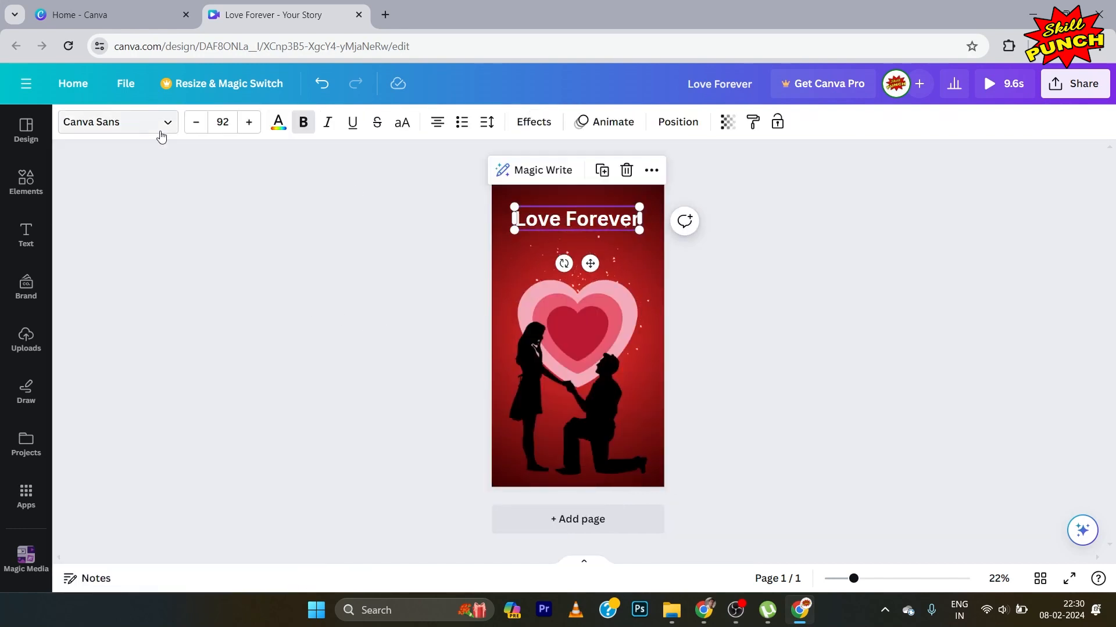
left_click(165, 123)
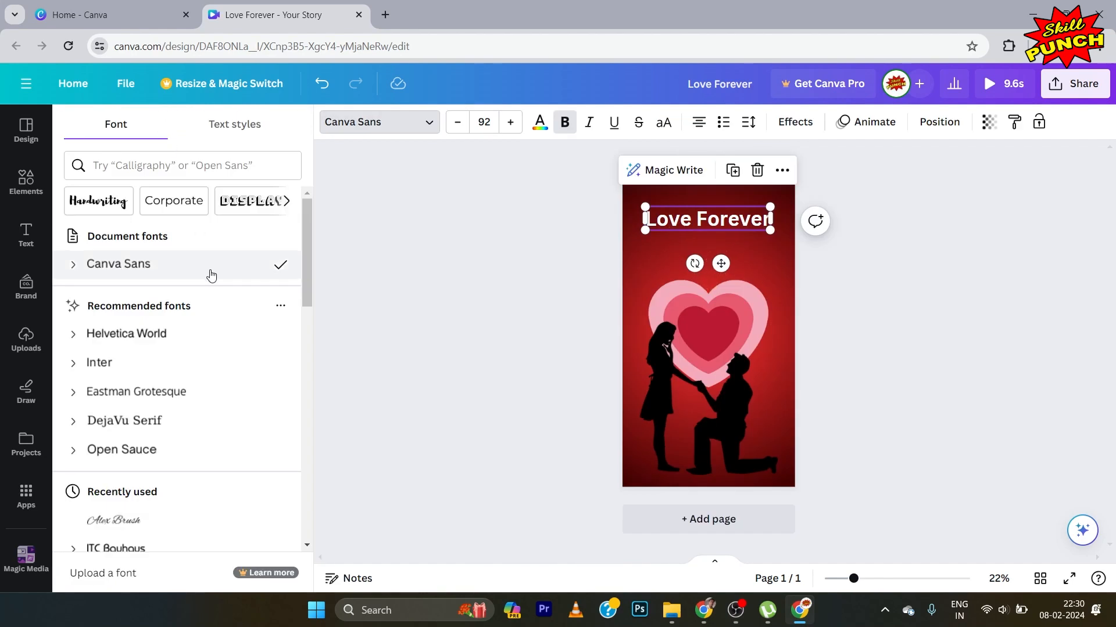
scroll(209, 273, "down", 1)
scroll(210, 275, "down", 1)
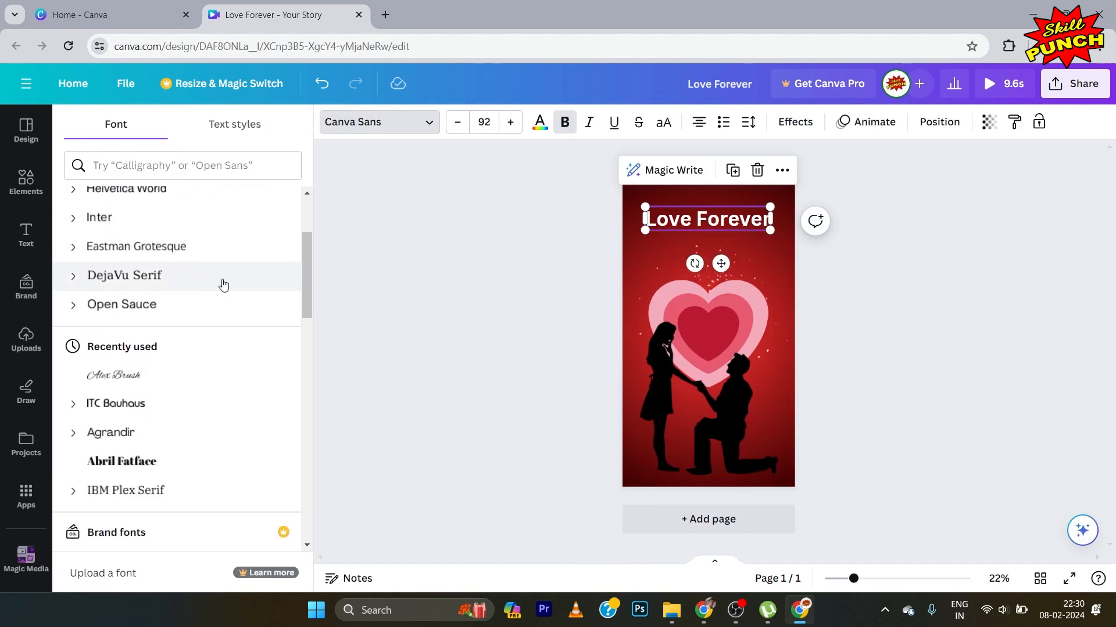
left_click(224, 285)
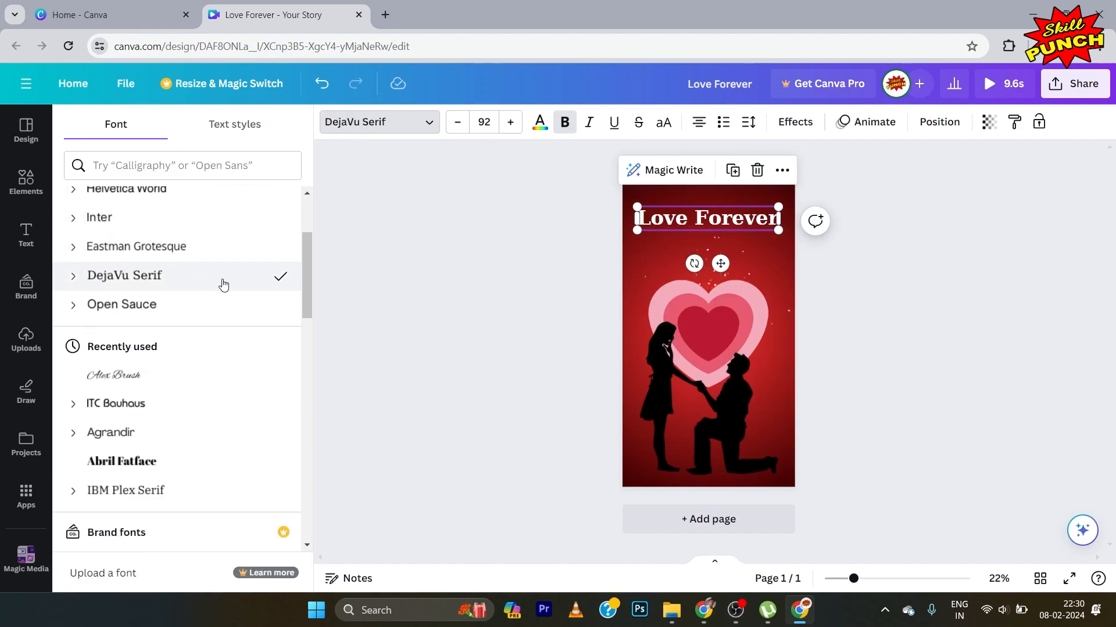
scroll(223, 285, "down", 2)
left_click(128, 233)
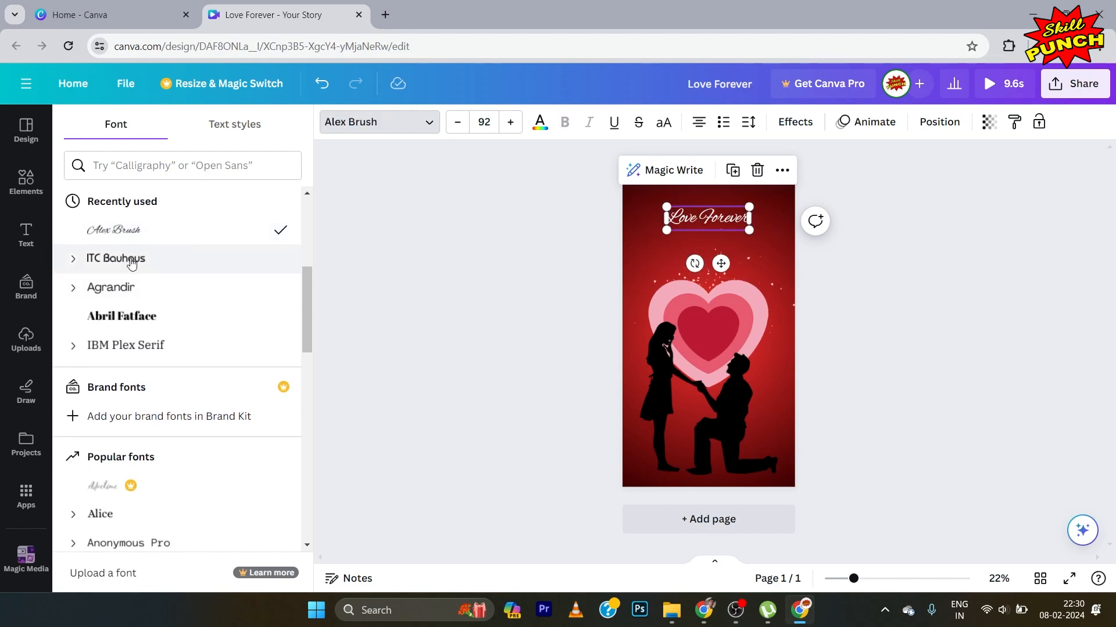
left_click(131, 260)
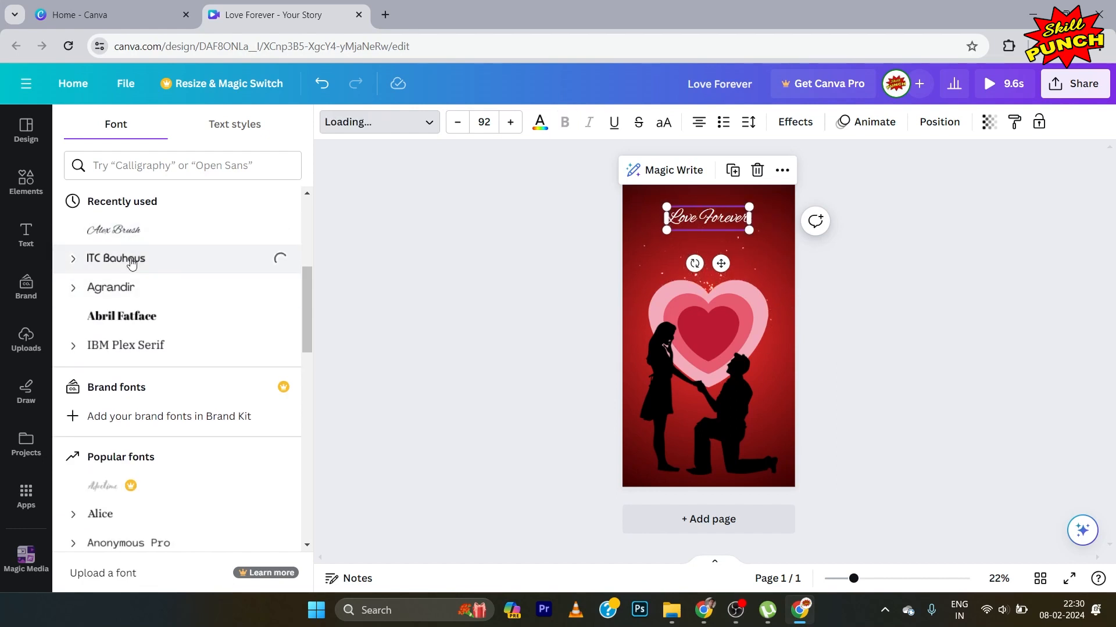
left_click(343, 296)
left_click(223, 247)
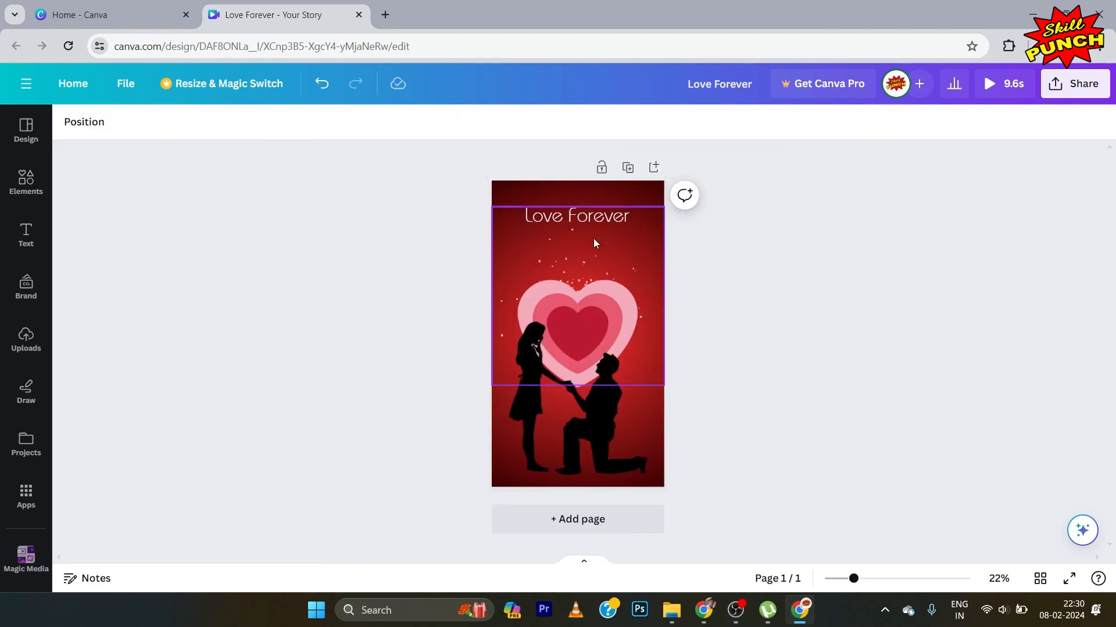
Enlarge the "Love Forever" heading to font size 108 and move it down closer to the heart.
left_click(563, 220)
left_click_drag(630, 232, 641, 261)
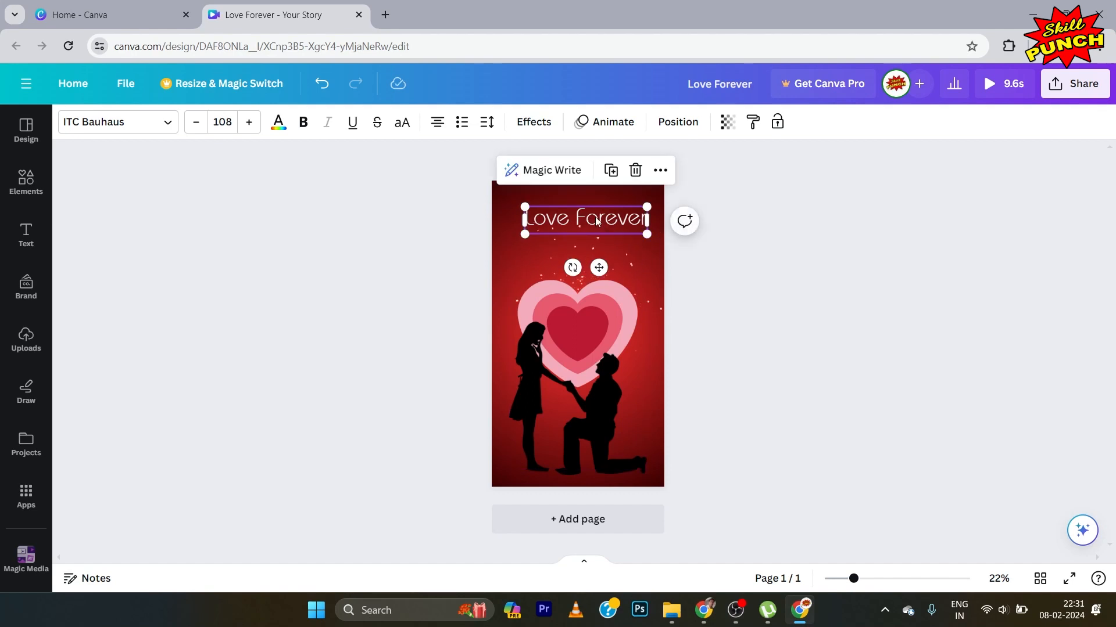
left_click_drag(597, 221, 585, 237)
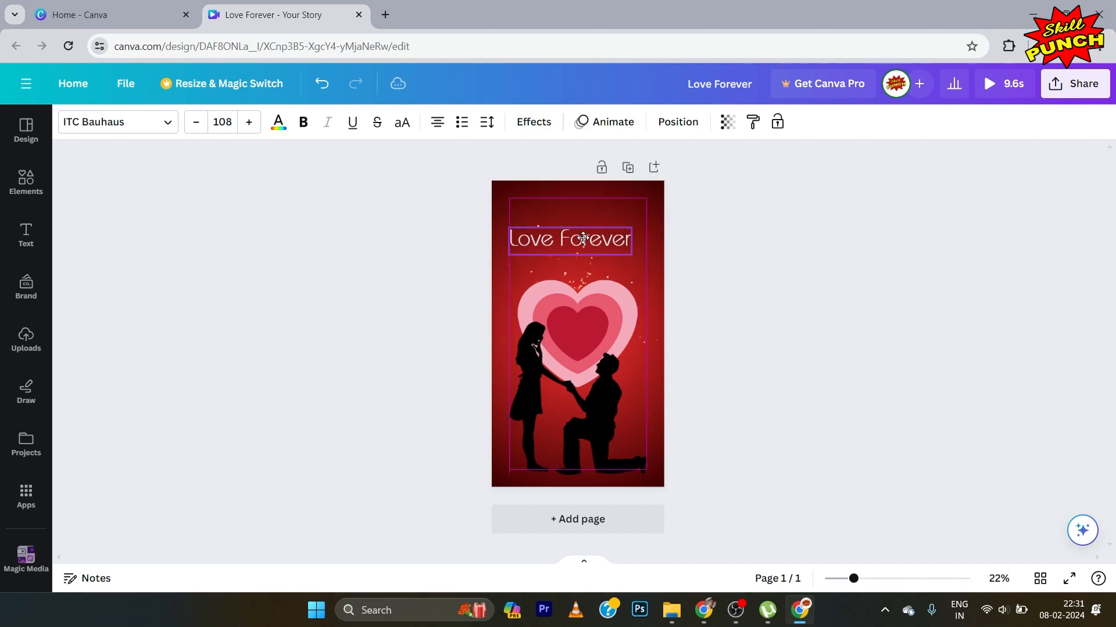
Align the "Love Forever" heading to the horizontal center of the page.
left_click(584, 238)
left_click(675, 122)
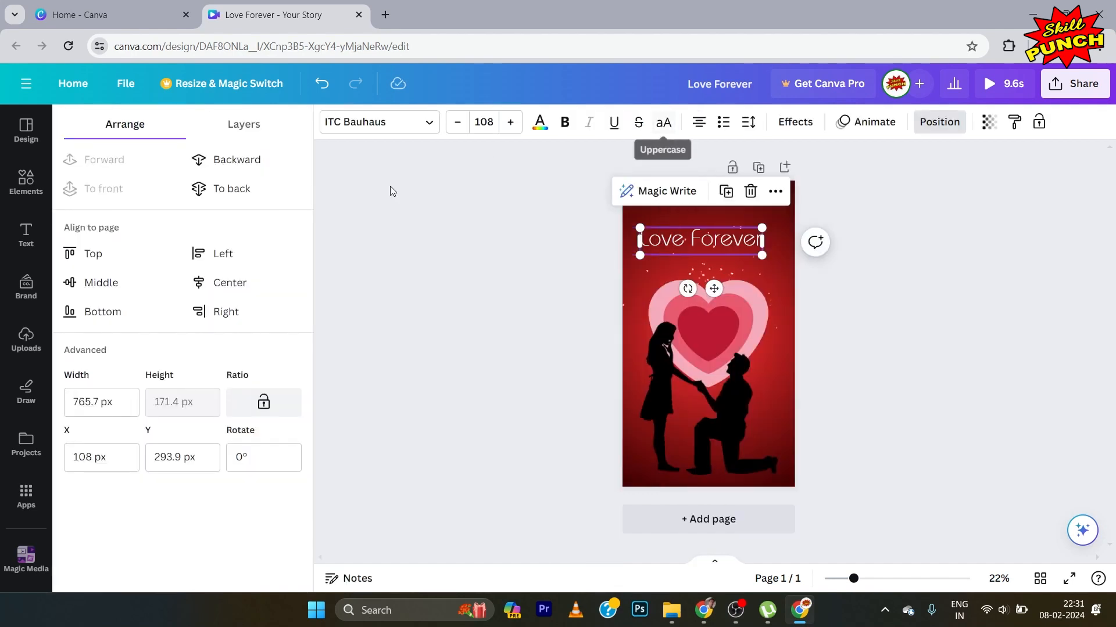
left_click(235, 284)
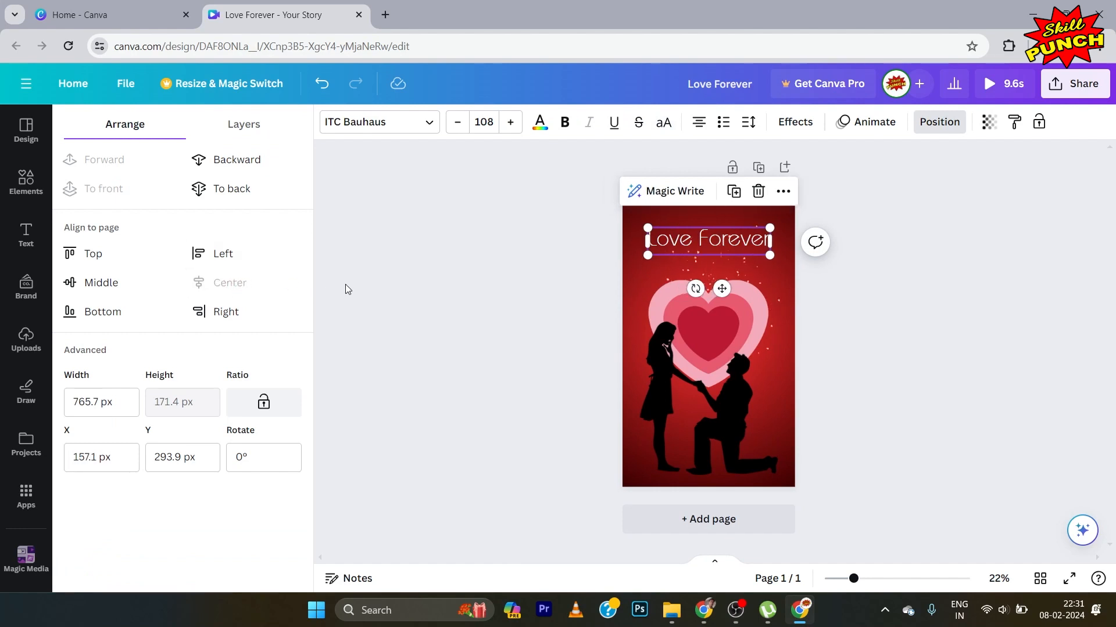
left_click(378, 292)
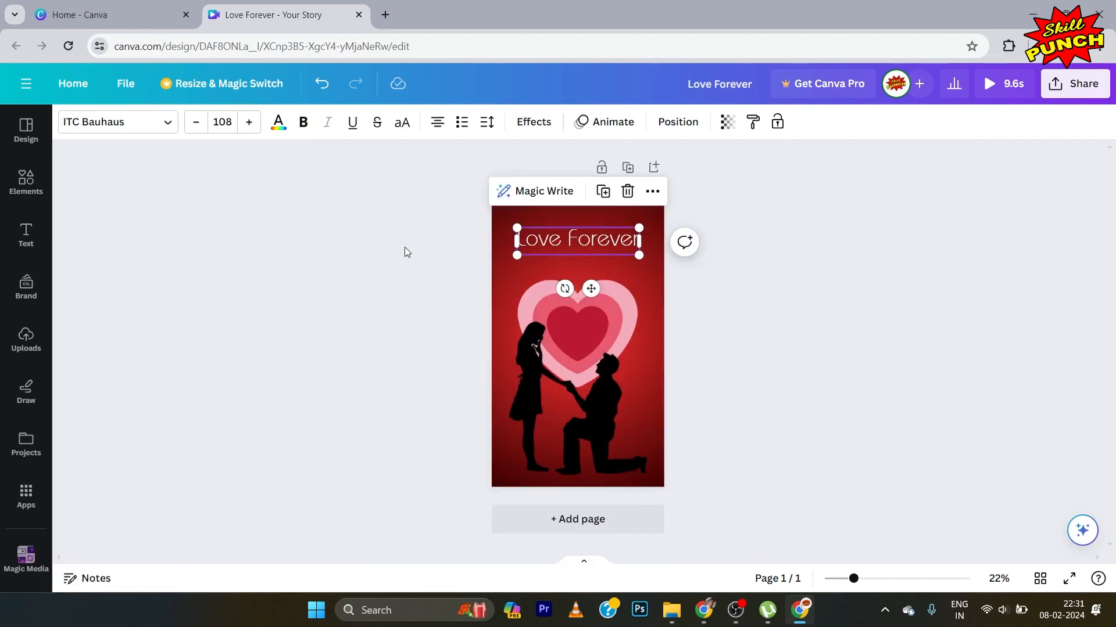
Apply the Bounce text animation to the "Love Forever" heading.
left_click(607, 122)
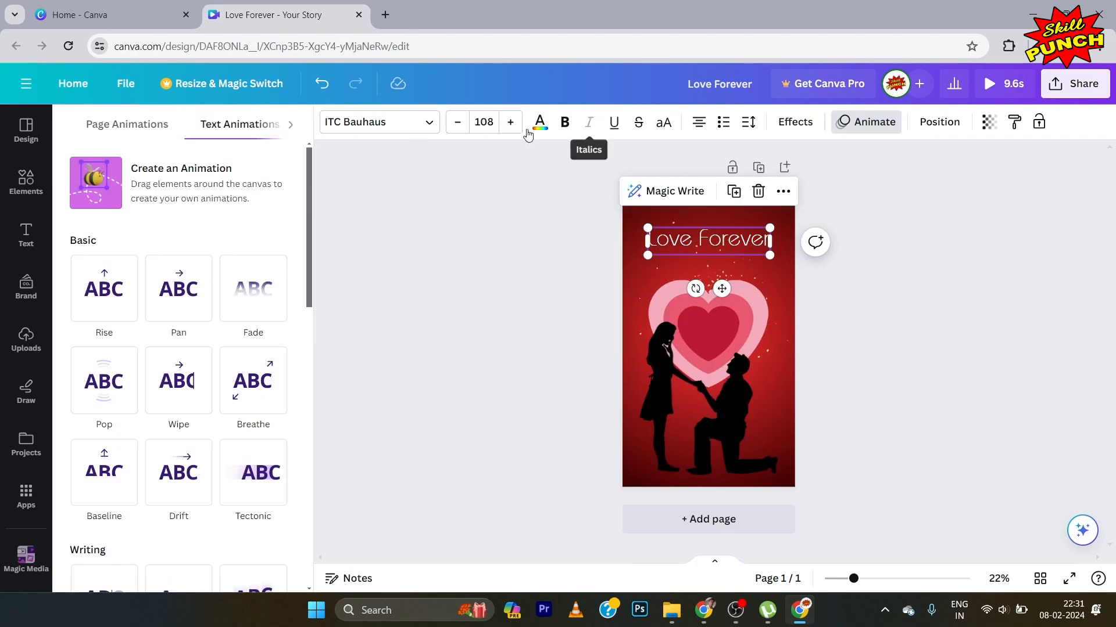
left_click_drag(309, 174, 310, 364)
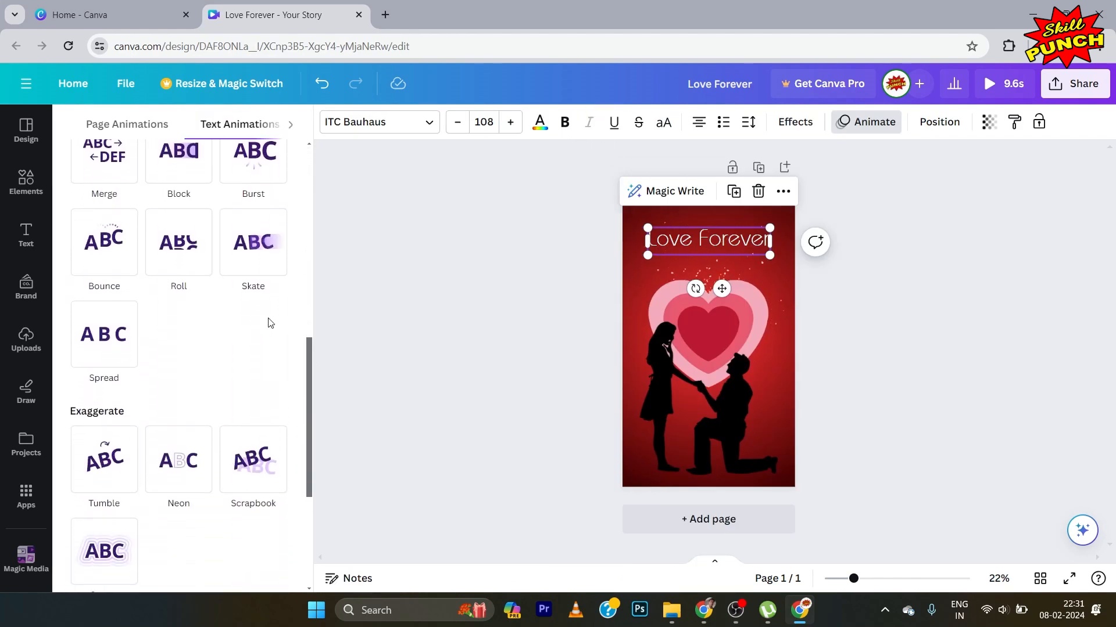
left_click(91, 251)
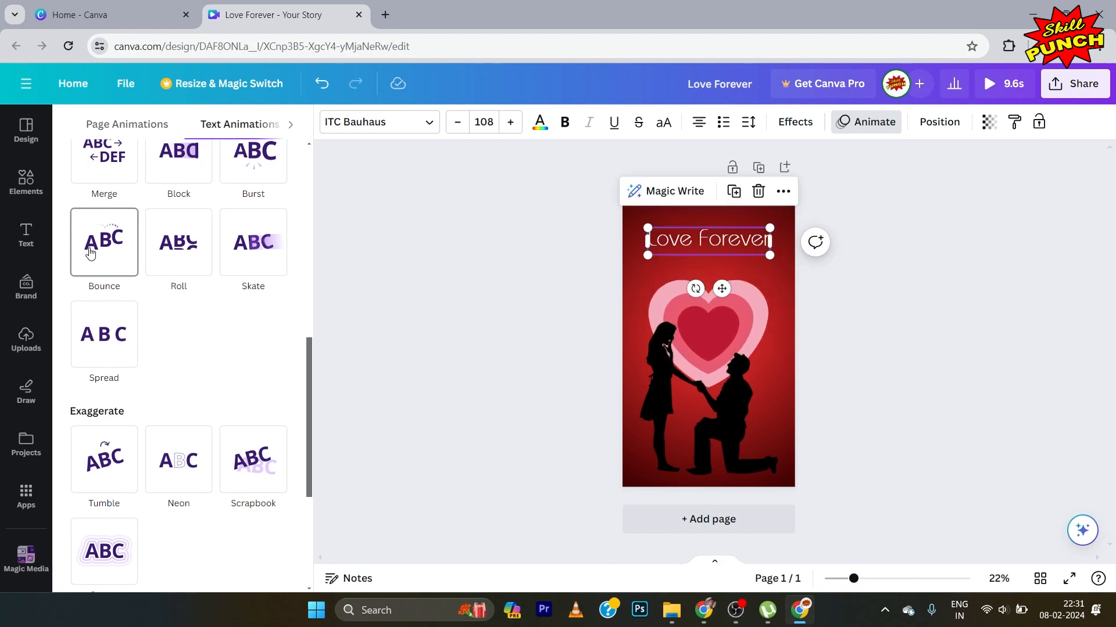
left_click(90, 251)
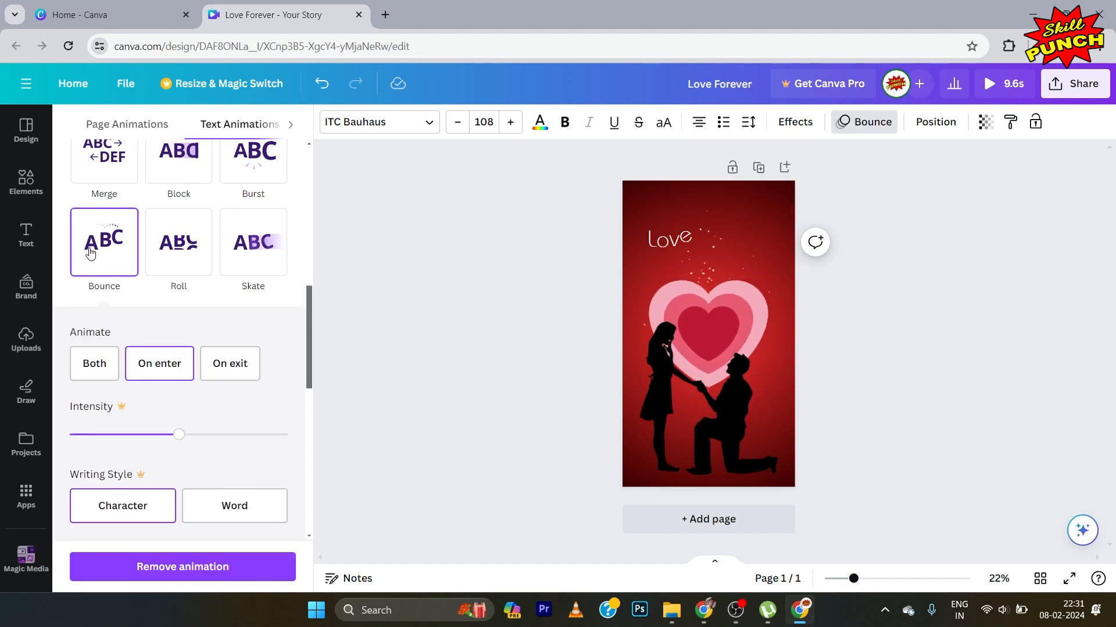
left_click(447, 282)
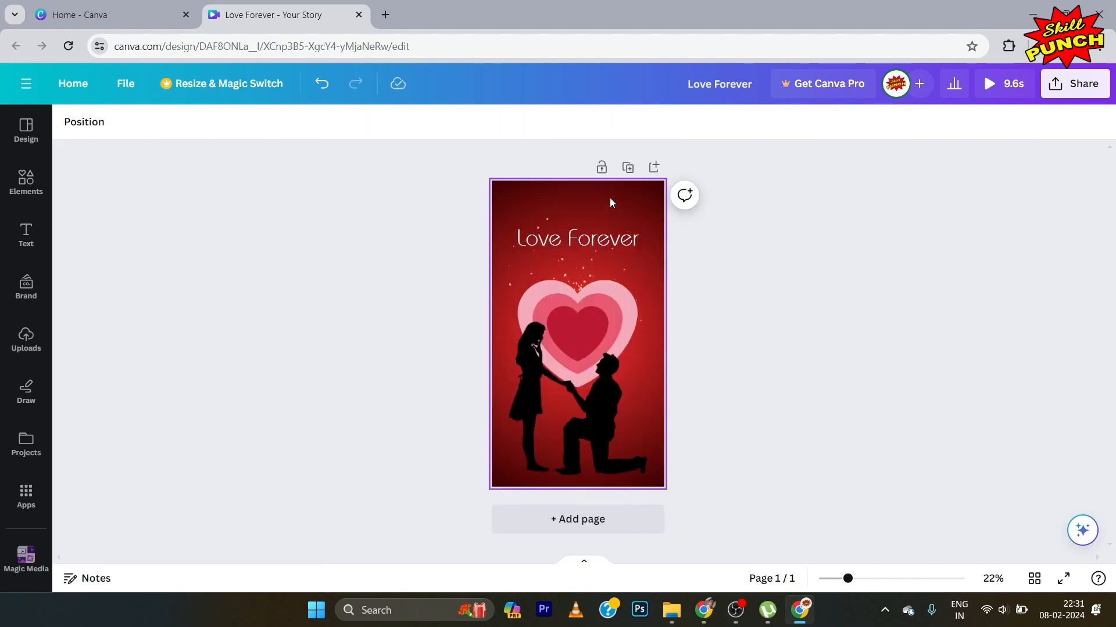
Set the page's timing to 15.0 seconds.
left_click(609, 198)
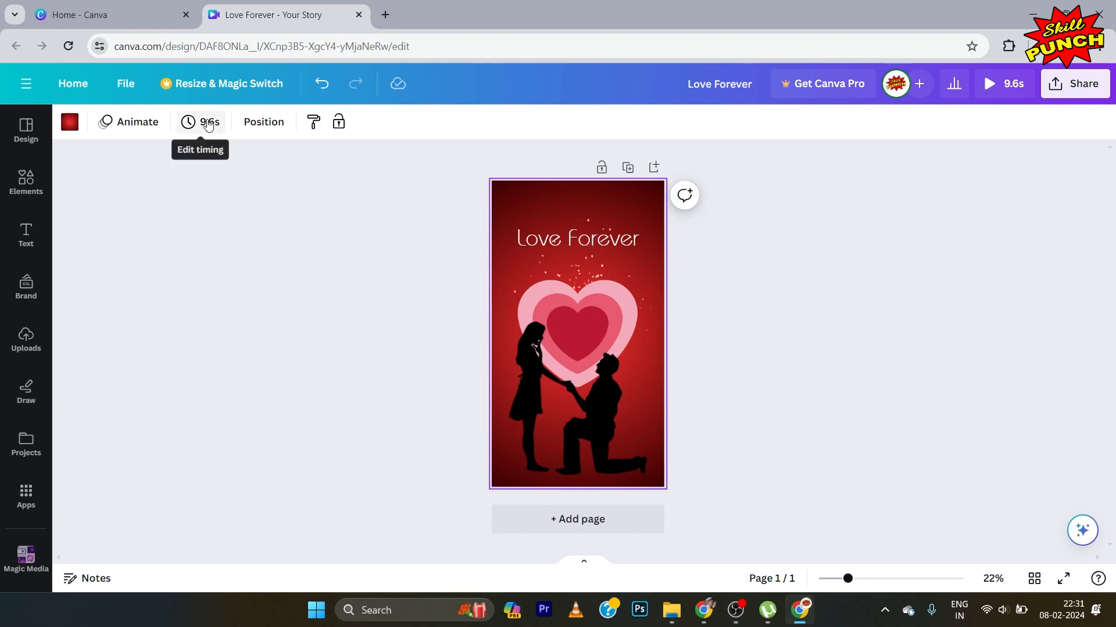
left_click(208, 123)
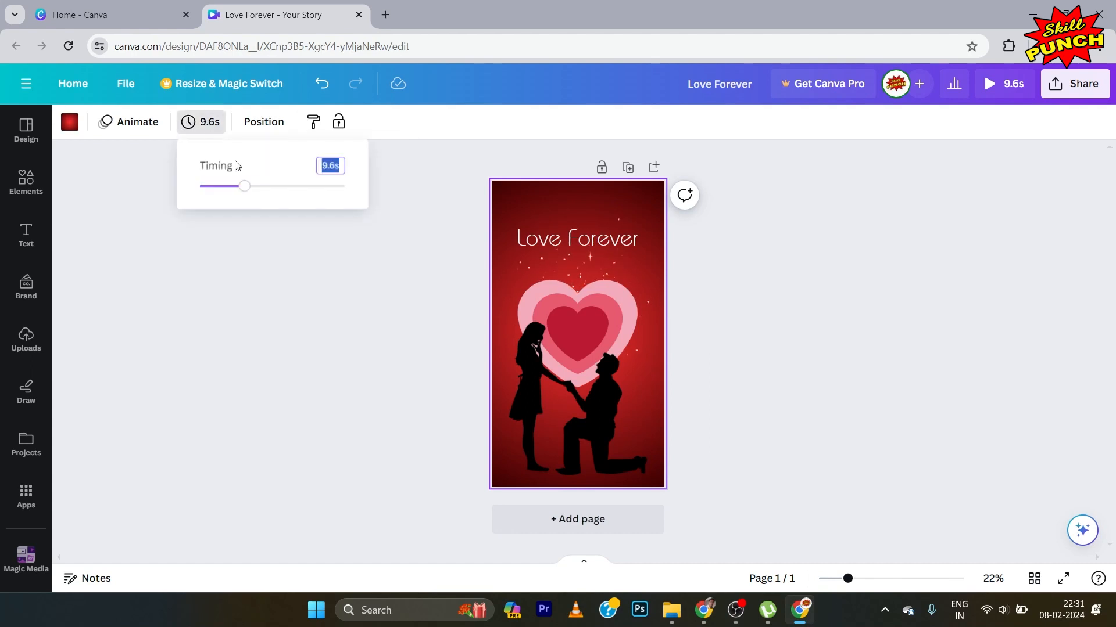
left_click_drag(246, 193, 270, 194)
left_click(325, 282)
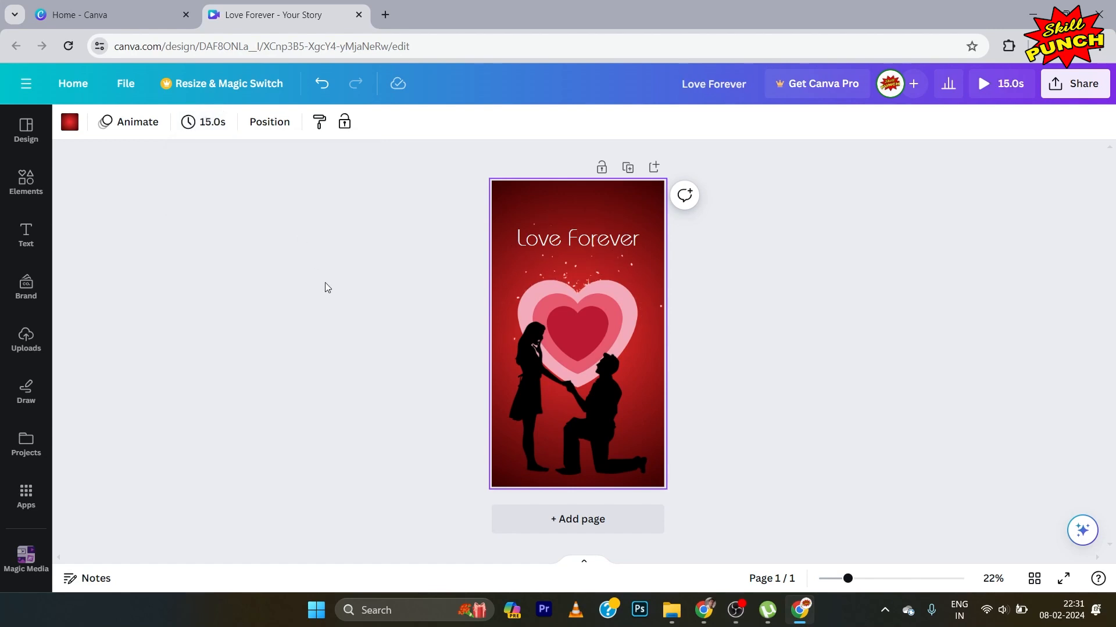
left_click(328, 283)
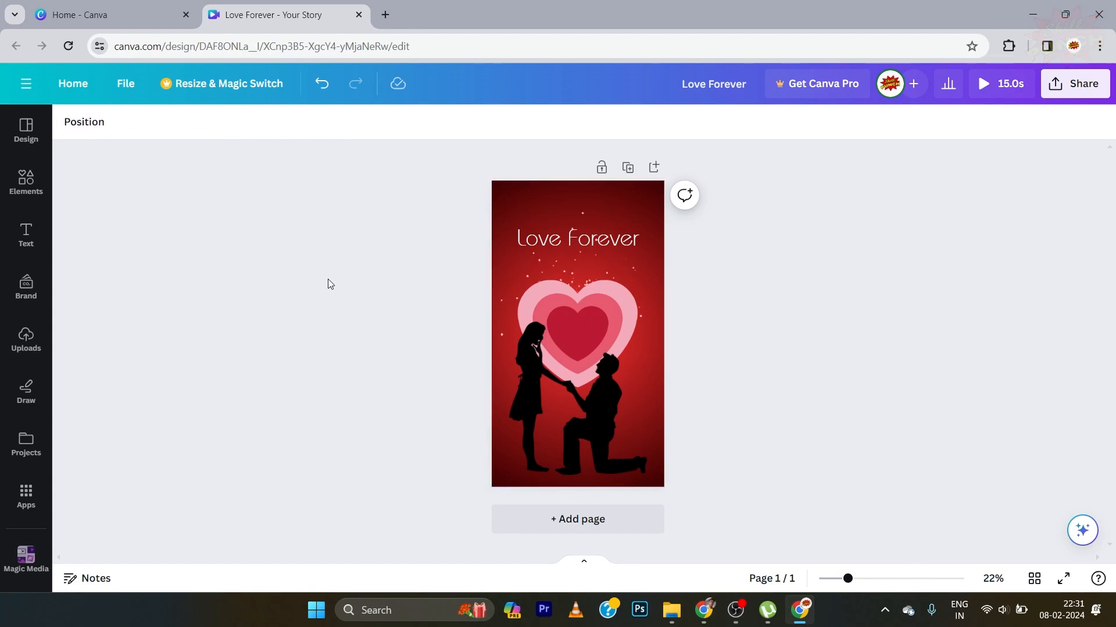
Download the finished story as an MP4 video at 1080p (HD) quality.
left_click(1094, 96)
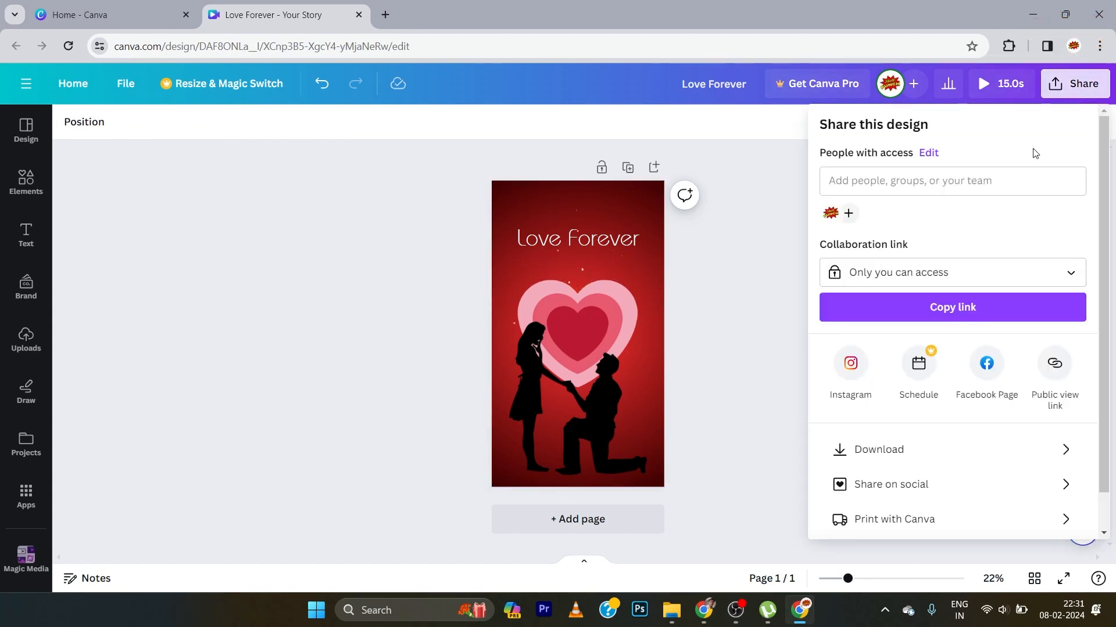
left_click(873, 456)
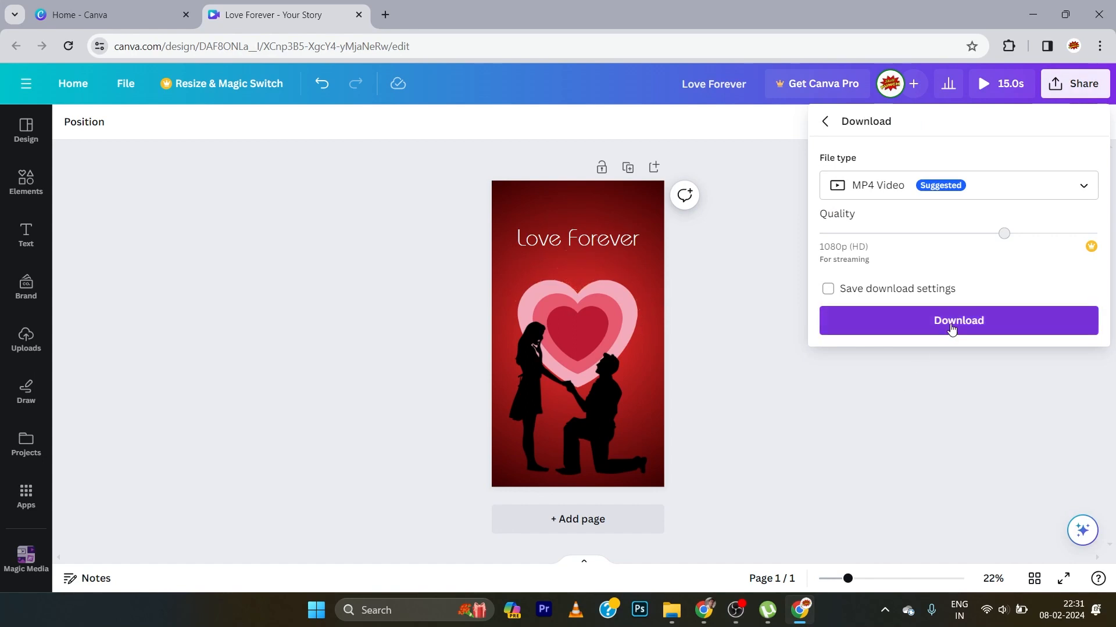
left_click(951, 328)
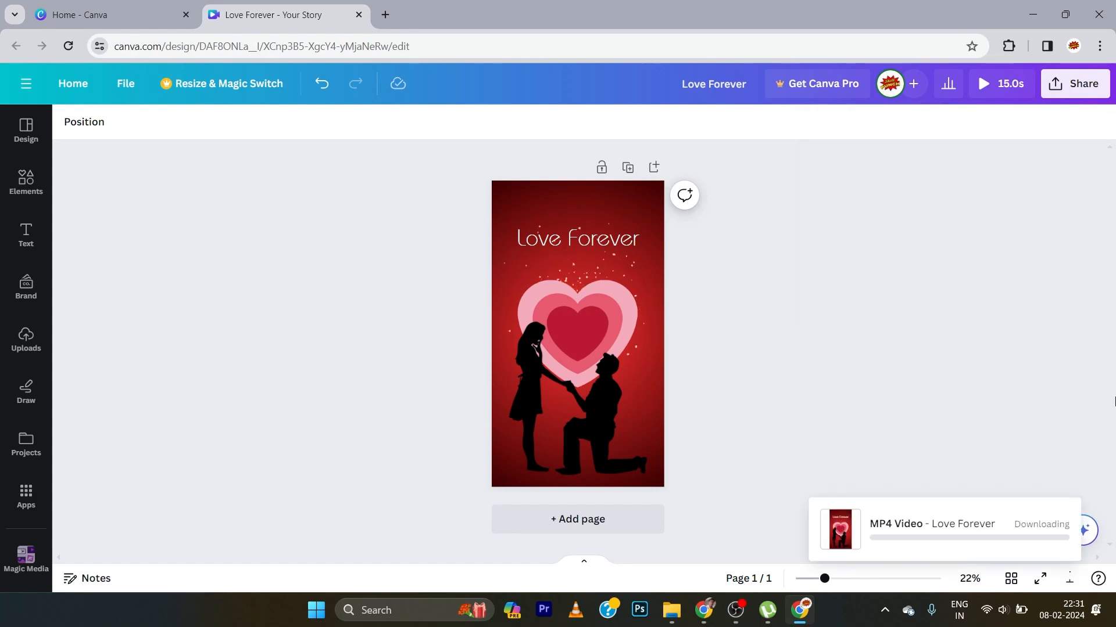